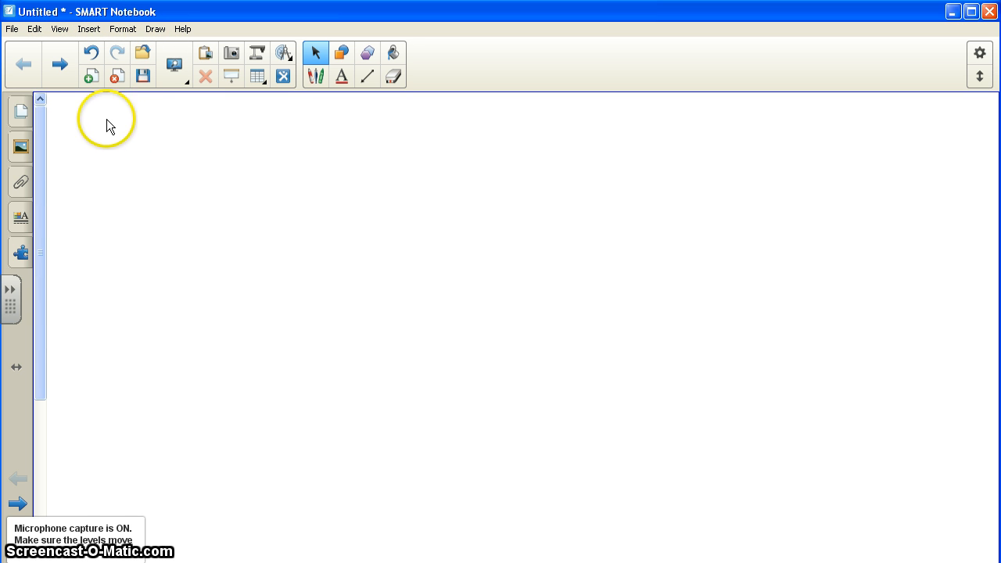
- Open the gallery's Anagram folder under the Activities of Lesson Activity Toolkit 2.0
{"action": "left_click", "coordinate": [20, 149]}
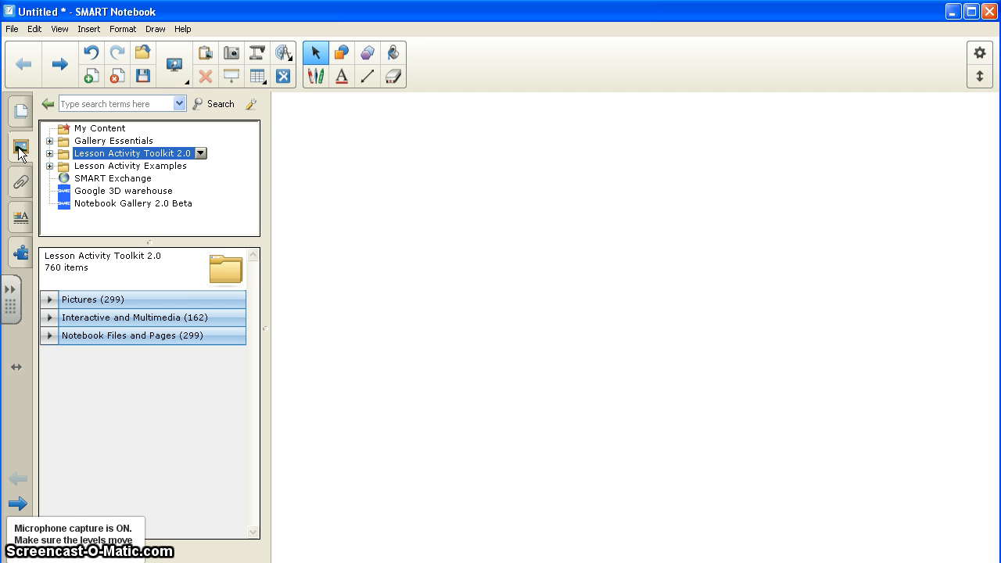
{"action": "left_click", "coordinate": [36, 144]}
{"action": "left_click", "coordinate": [50, 155]}
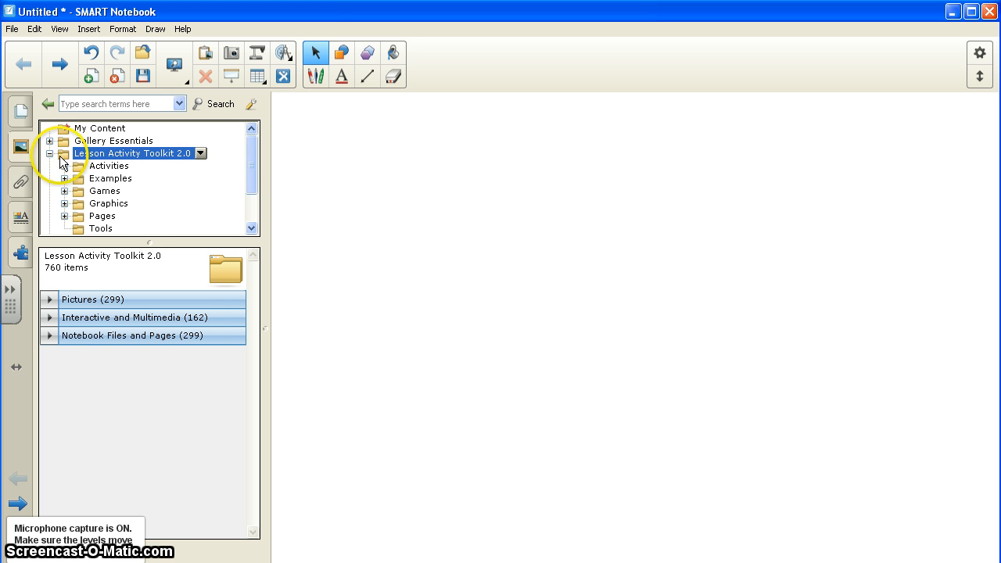
{"action": "scroll", "coordinate": [94, 201], "scroll_direction": "down", "scroll_amount": 1}
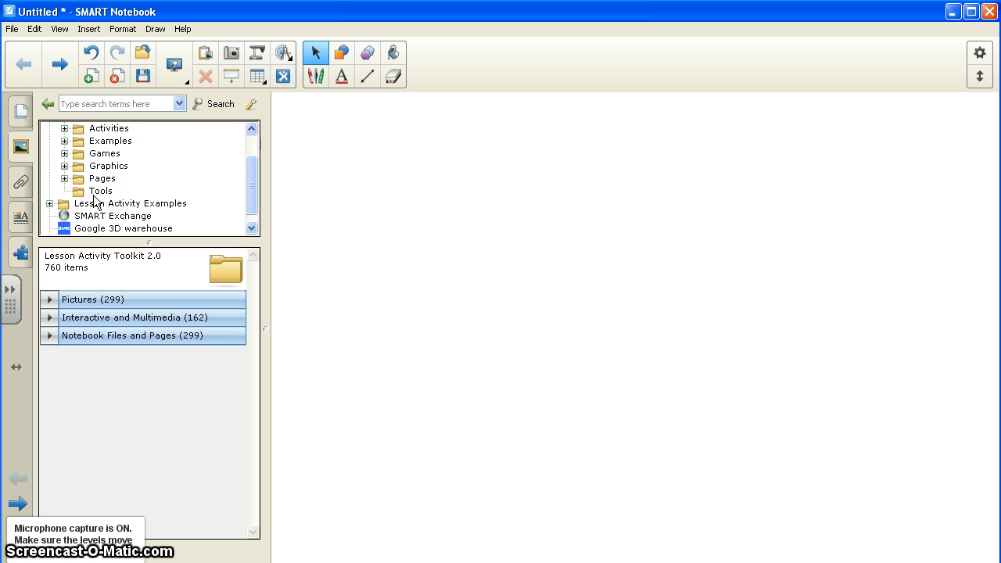
{"action": "scroll", "coordinate": [94, 200], "scroll_direction": "up", "scroll_amount": 1}
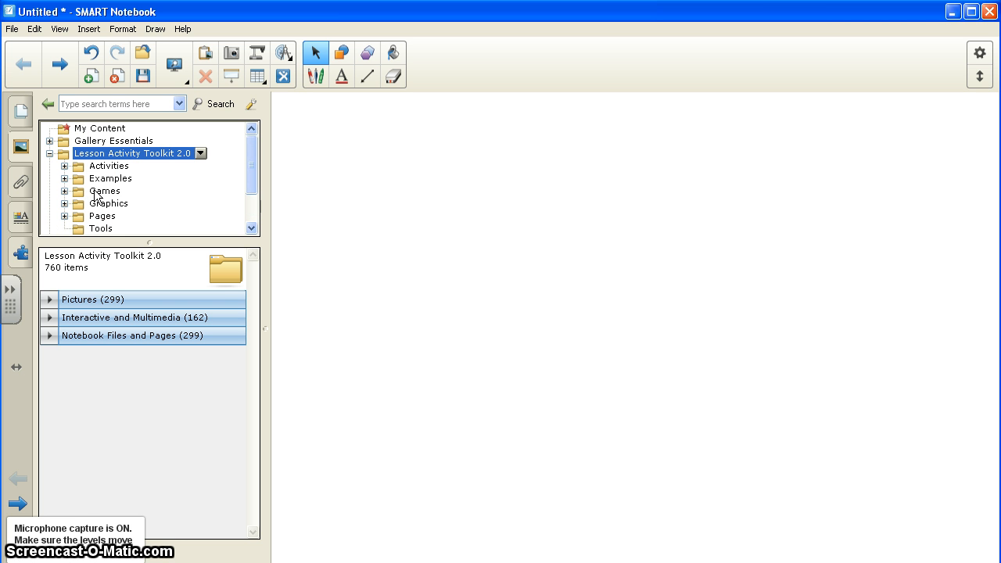
{"action": "double_click", "coordinate": [105, 166]}
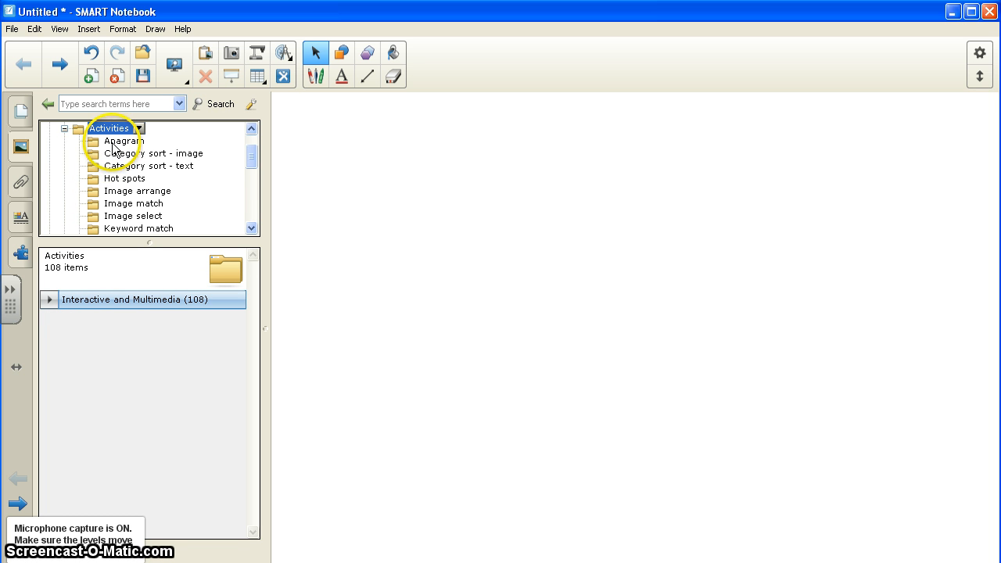
{"action": "left_click", "coordinate": [114, 141]}
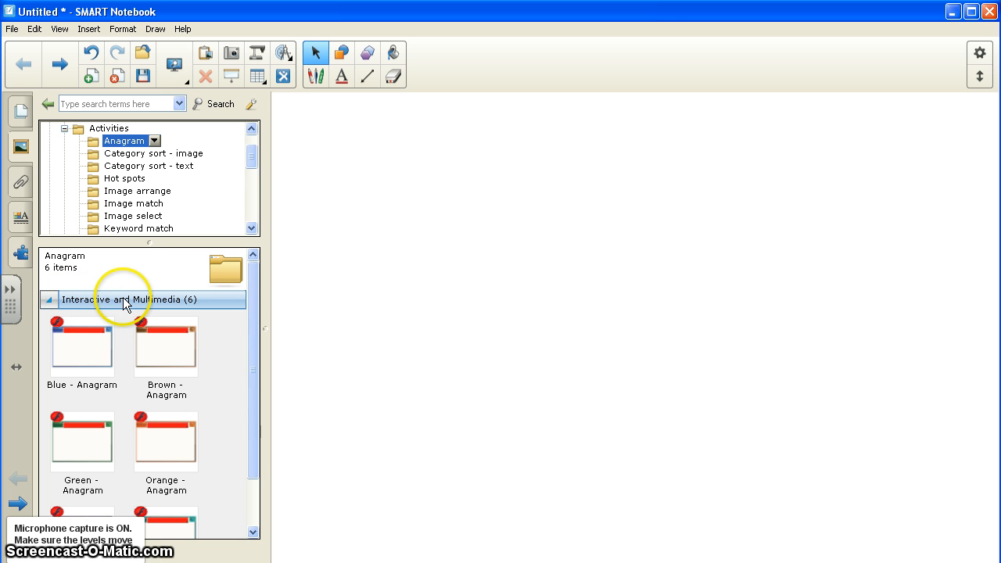
- Place the Blue - Anagram activity from the gallery on the blank page
{"action": "scroll", "coordinate": [119, 346], "scroll_direction": "down", "scroll_amount": 3}
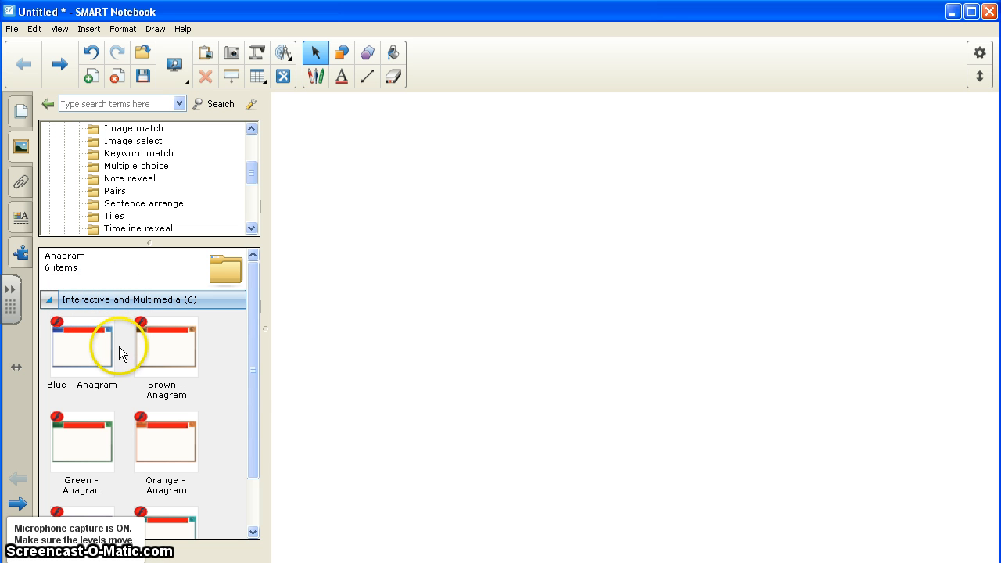
{"action": "mouse_move", "coordinate": [249, 376]}
{"action": "left_mouse_down"}
{"action": "mouse_move", "coordinate": [250, 436]}
{"action": "mouse_move", "coordinate": [252, 364]}
{"action": "left_mouse_up"}
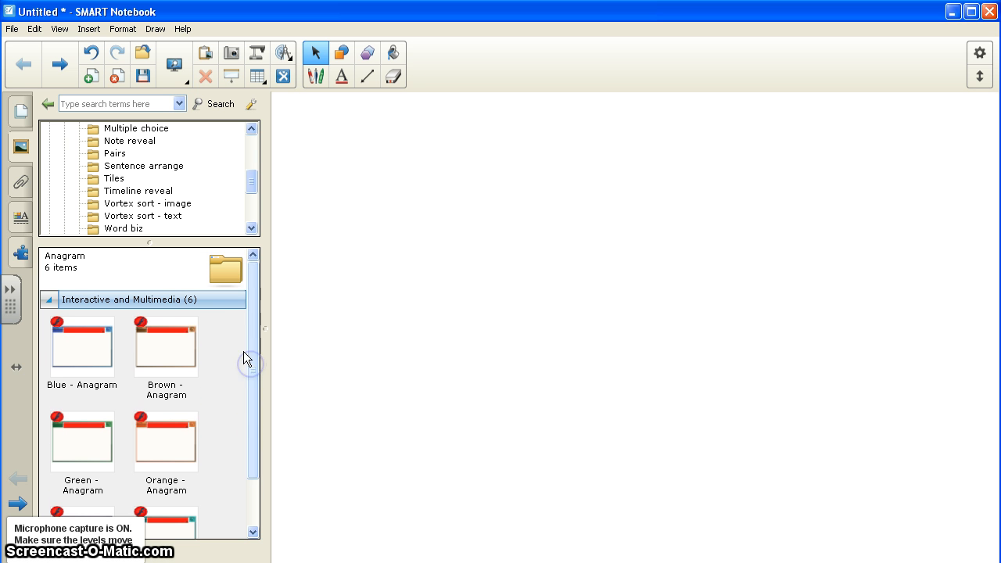
{"action": "left_click", "coordinate": [87, 351]}
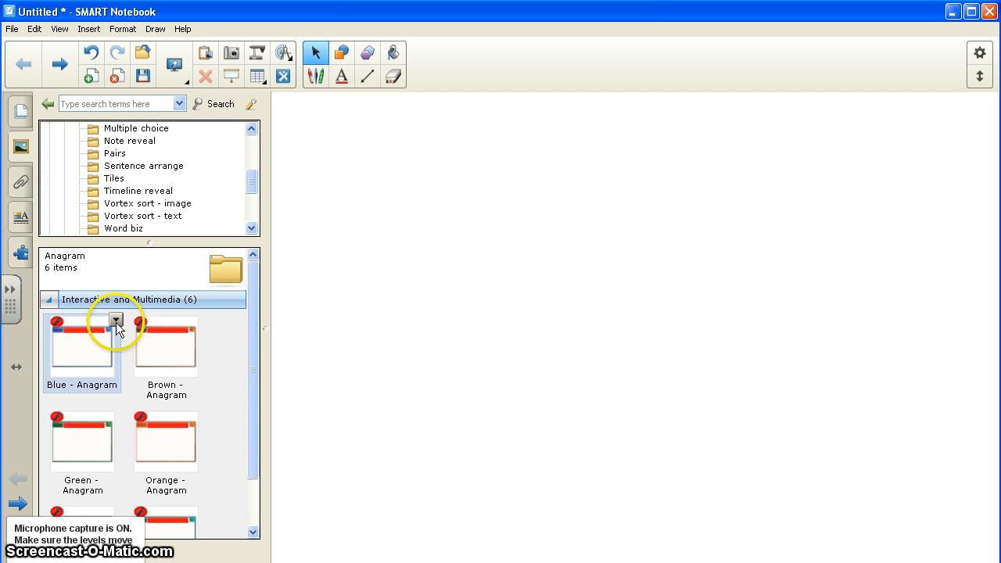
{"action": "left_click", "coordinate": [116, 320]}
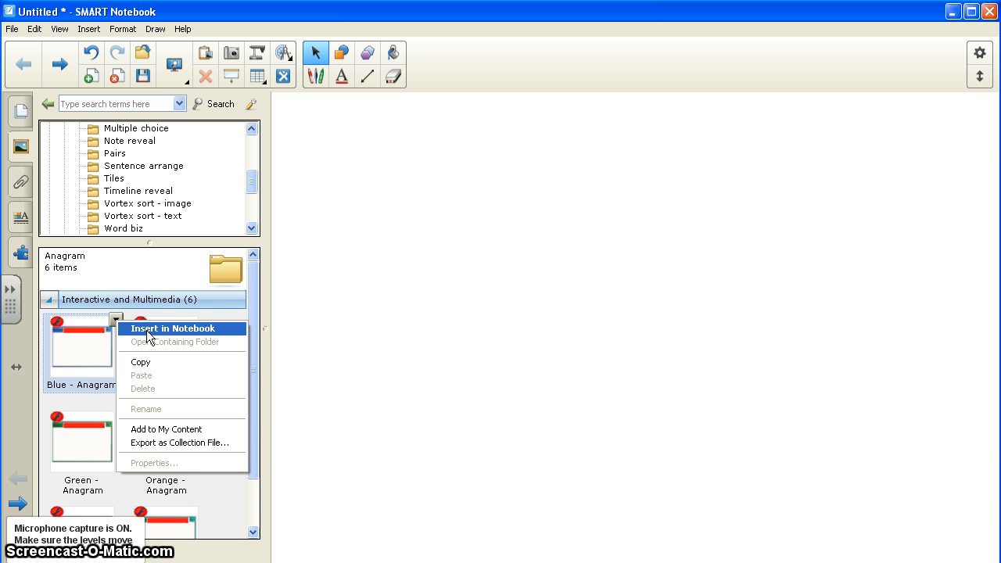
{"action": "left_click", "coordinate": [112, 319]}
{"action": "left_click", "coordinate": [108, 319]}
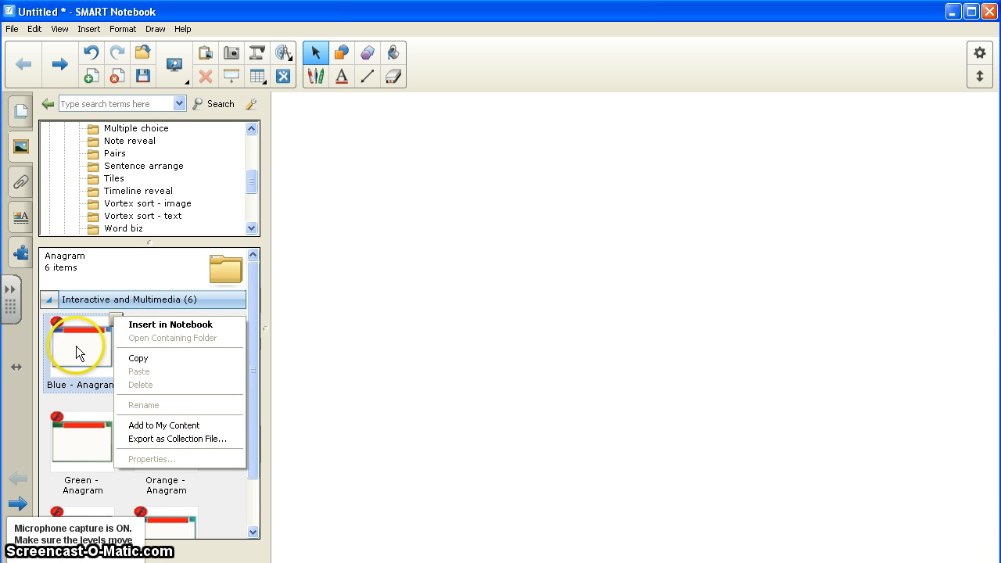
{"action": "left_click_drag", "start_coordinate": [76, 346], "coordinate": [463, 317]}
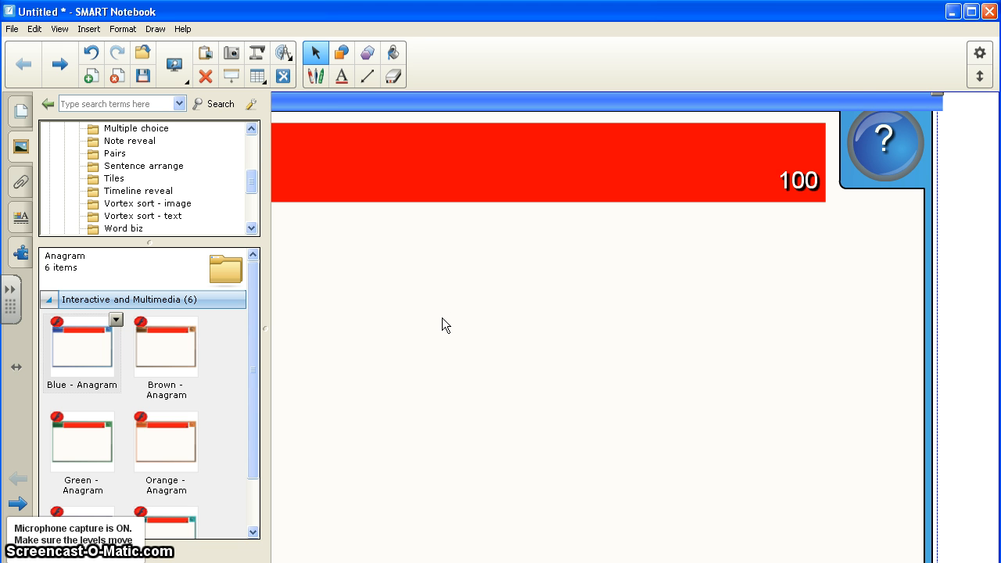
{"action": "left_click", "coordinate": [442, 318]}
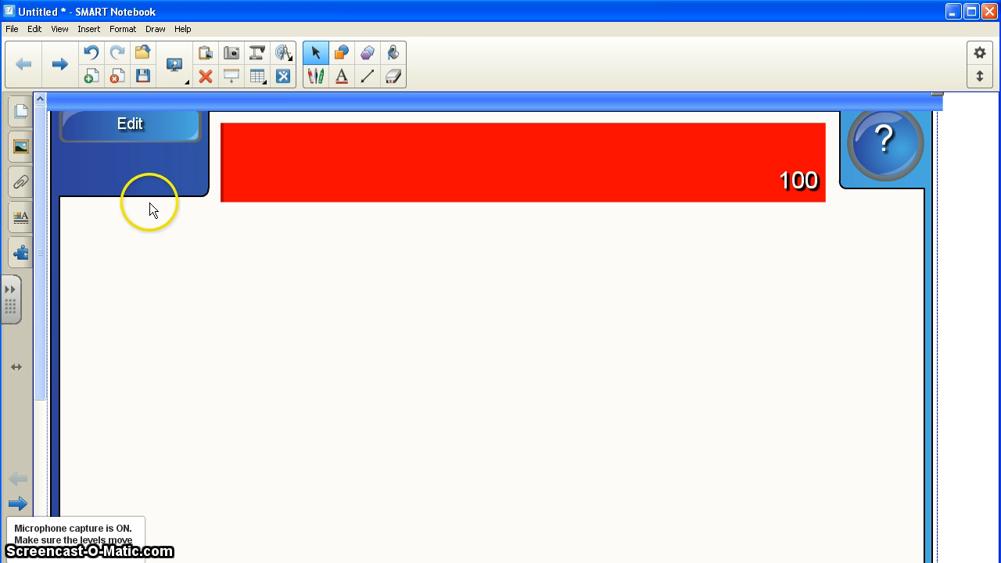
- Open the anagram activity for editing and enter "Terry Fox" as Anagram 1
{"action": "left_click", "coordinate": [135, 134]}
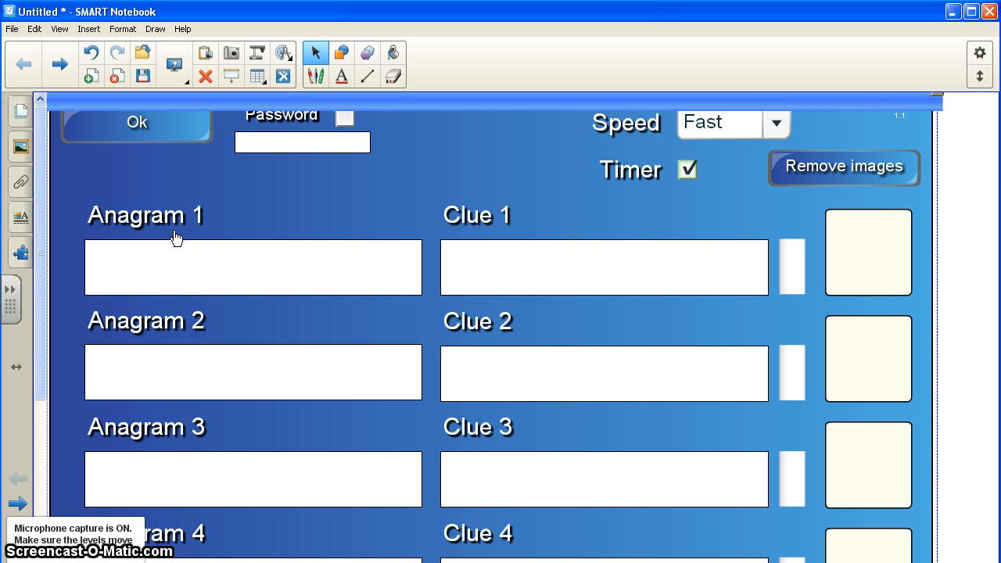
{"action": "left_click", "coordinate": [160, 258]}
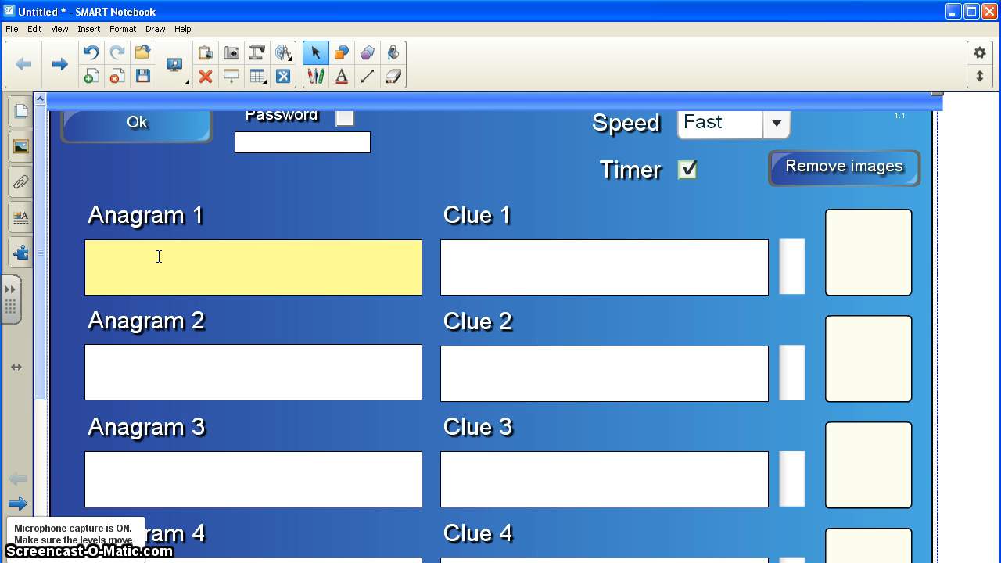
{"action": "type", "text": "Terry Fox"}
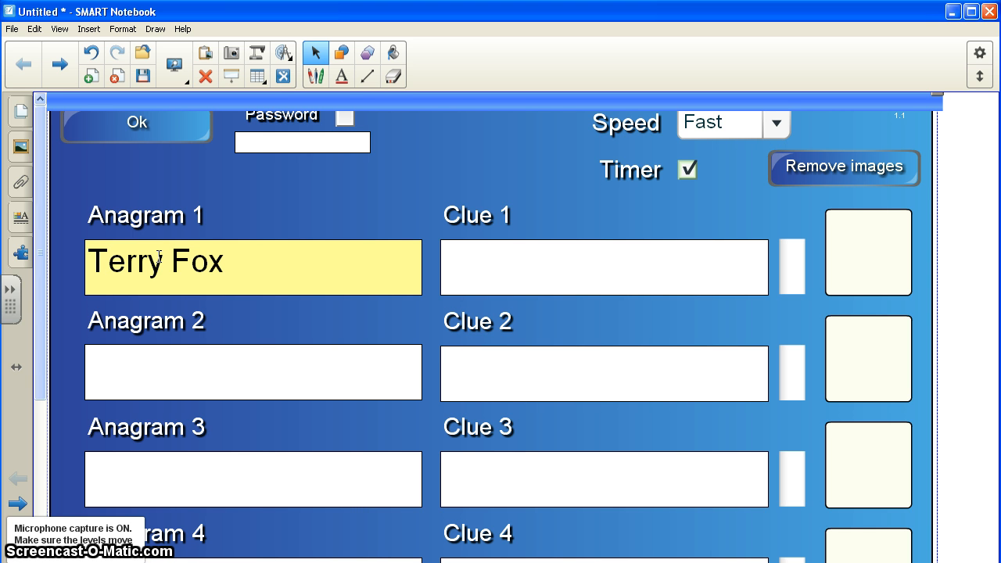
- Enter "He ran across Canada to raise money for Cancer Research." as Clue 1
{"action": "key", "text": "Tab"}
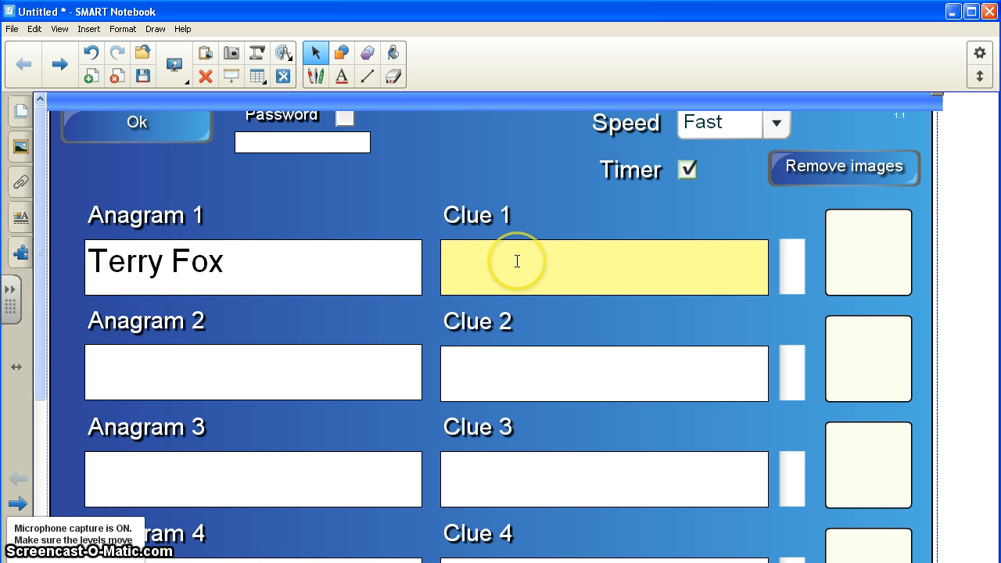
{"action": "left_click", "coordinate": [300, 258]}
{"action": "left_click", "coordinate": [515, 269]}
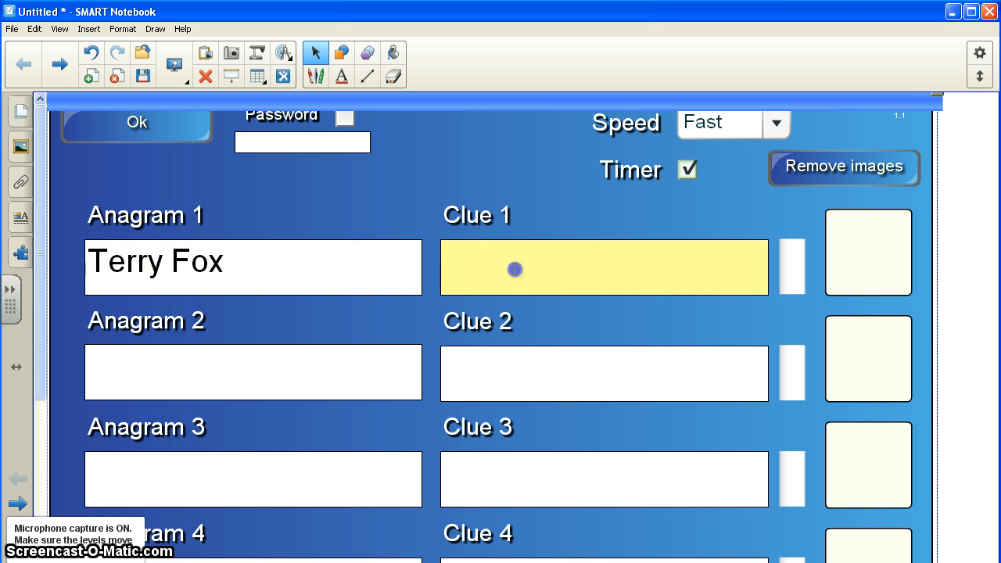
{"action": "left_click", "coordinate": [357, 262]}
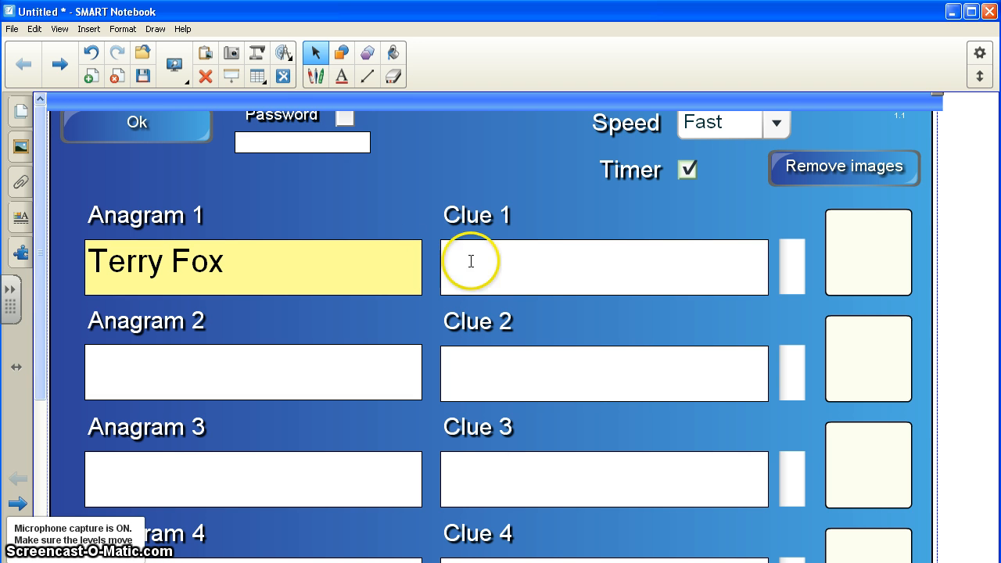
{"action": "left_click", "coordinate": [521, 267]}
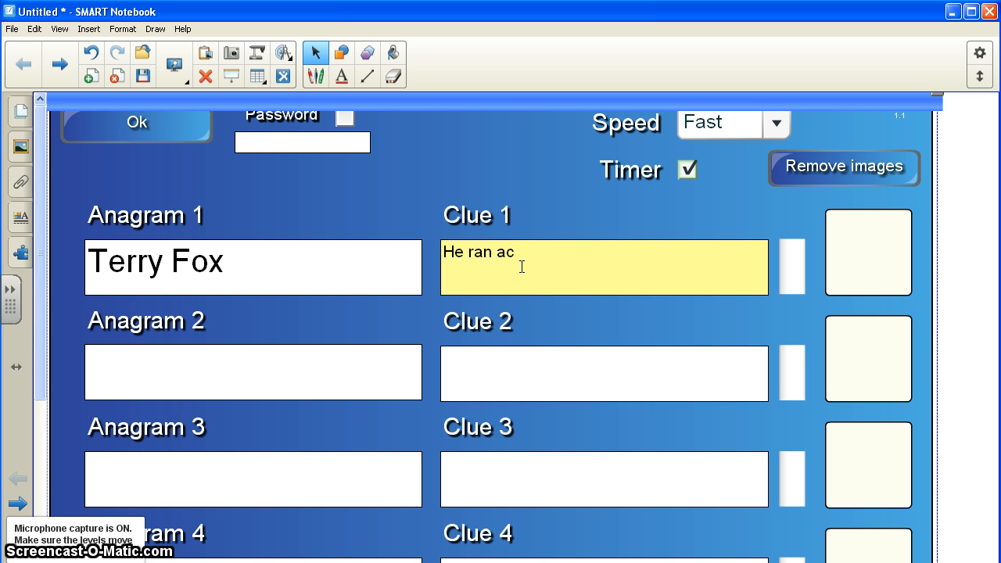
{"action": "type", "text": "He ran across Canada to raise"}
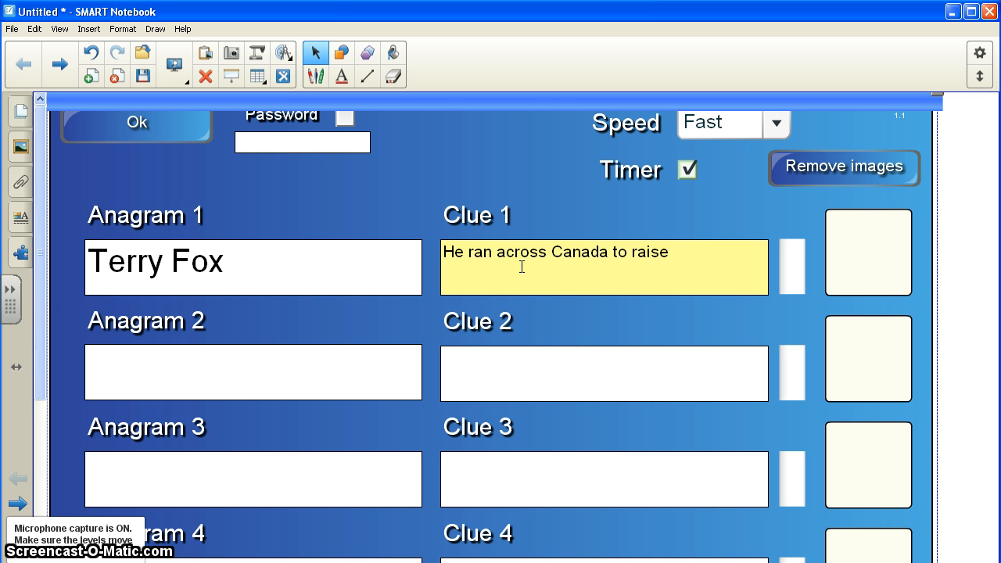
{"action": "type", "text": " money for "}
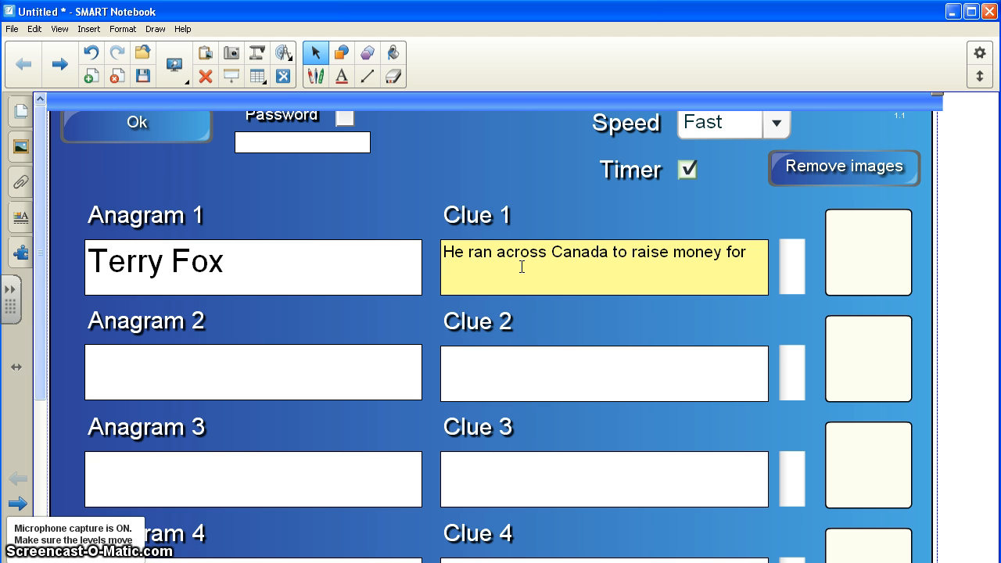
{"action": "type", "text": "Can"}
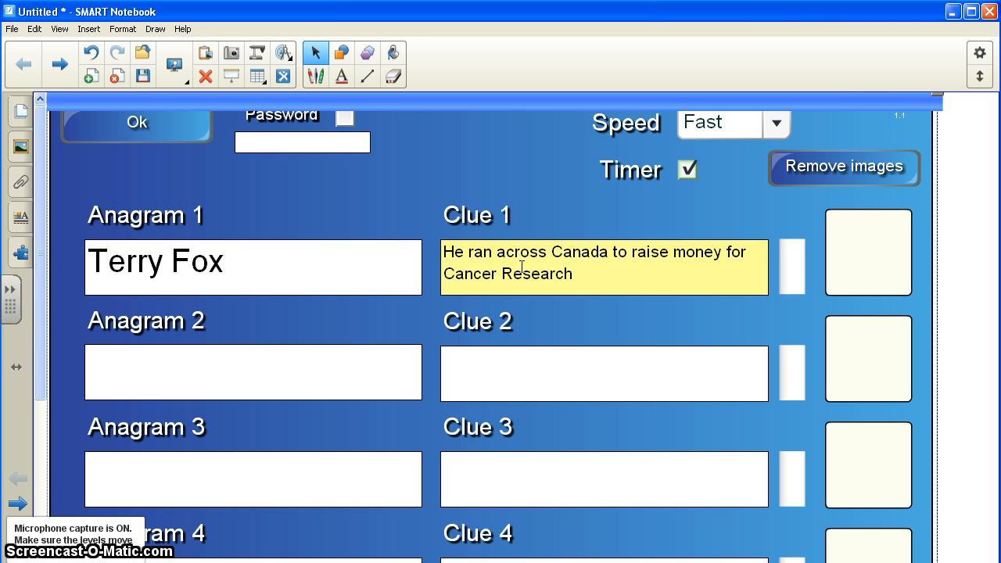
{"action": "type", "text": "cer Research."}
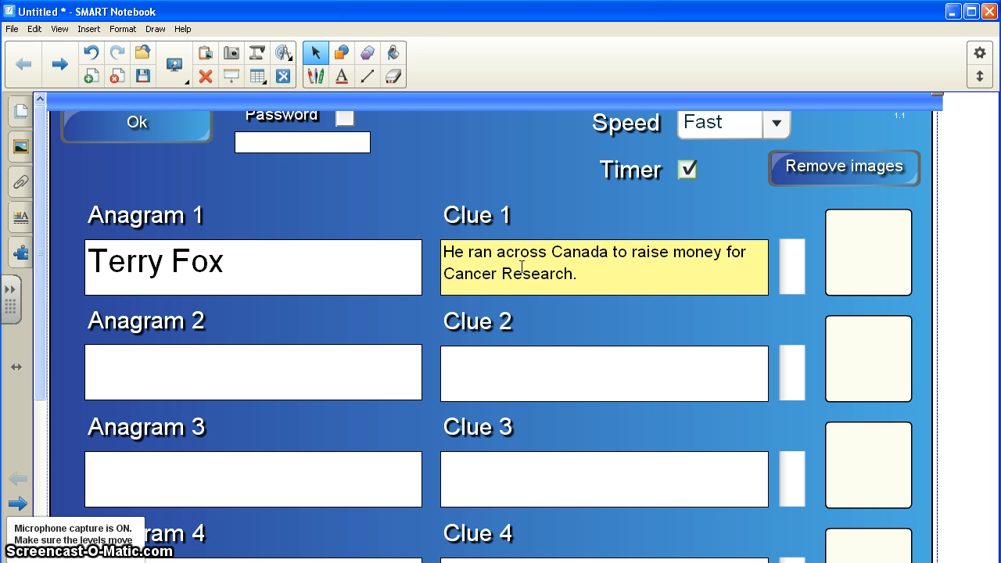
{"action": "left_click", "coordinate": [552, 265]}
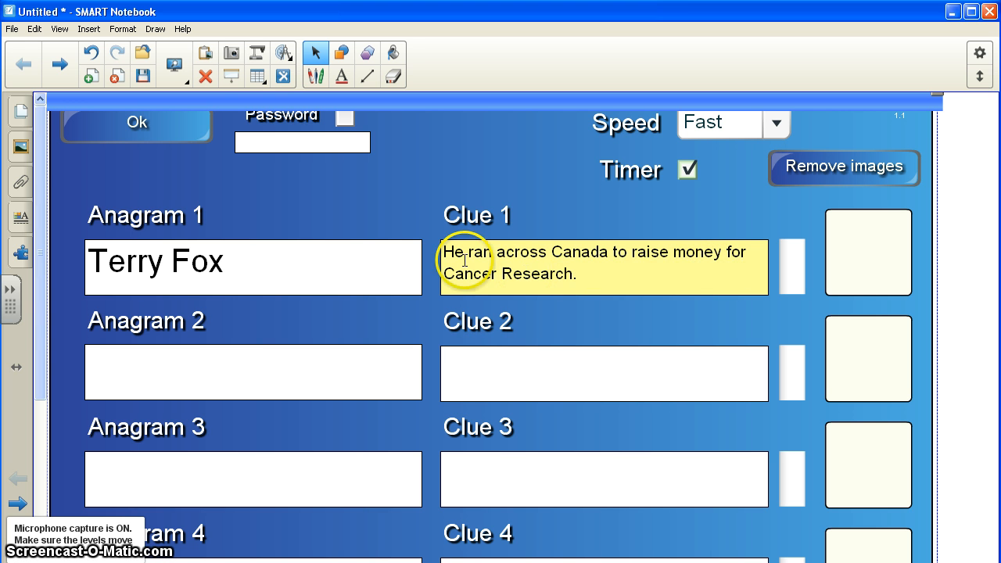
- Open the screen capture tools with capturing to a new page turned off
{"action": "left_click", "coordinate": [231, 54]}
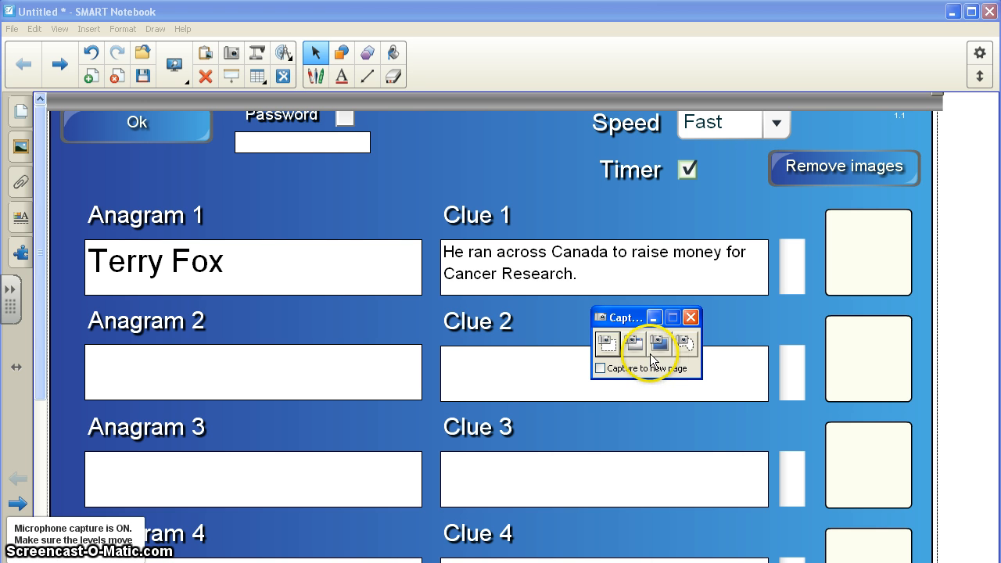
{"action": "left_click", "coordinate": [607, 344]}
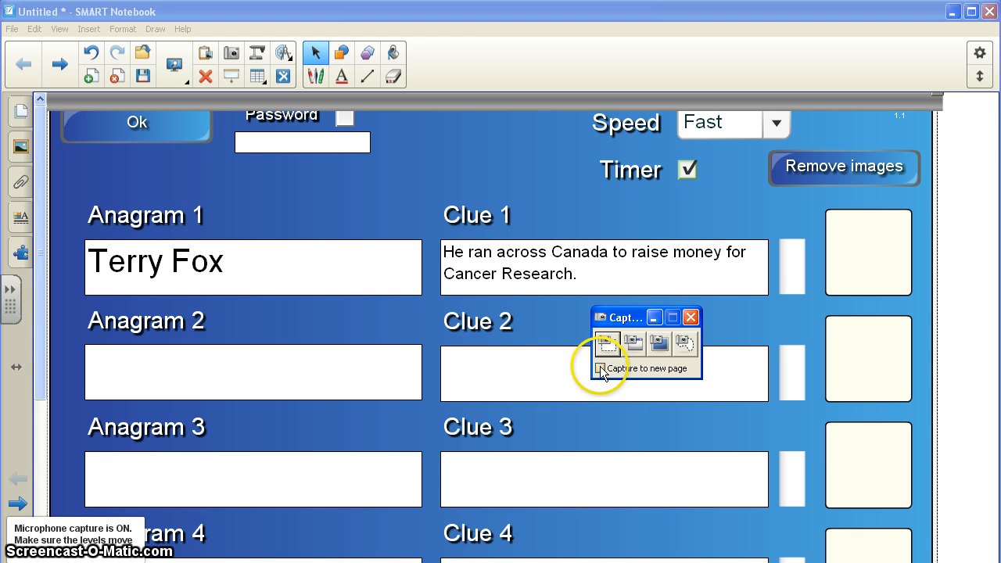
{"action": "left_click", "coordinate": [600, 368]}
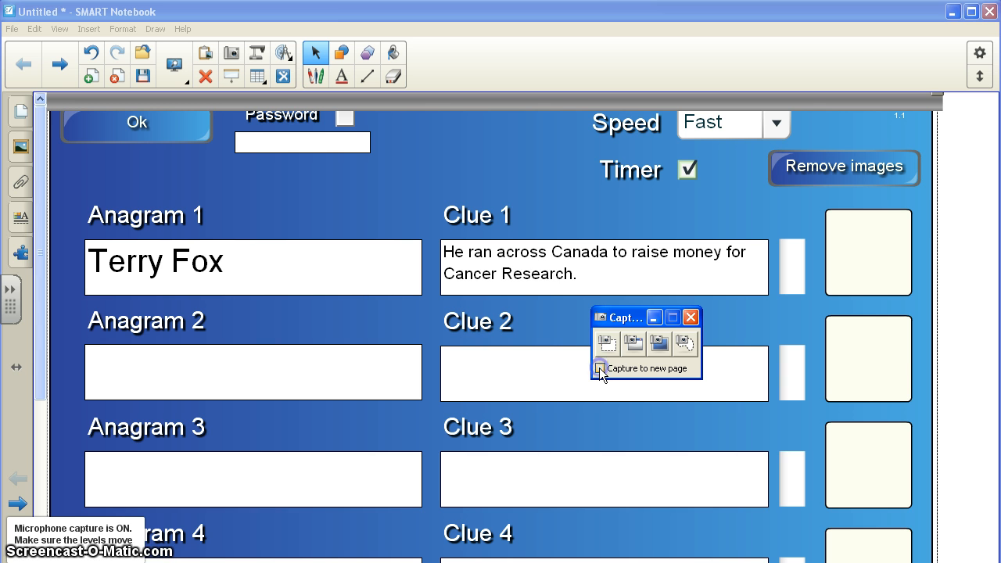
{"action": "left_click", "coordinate": [600, 369]}
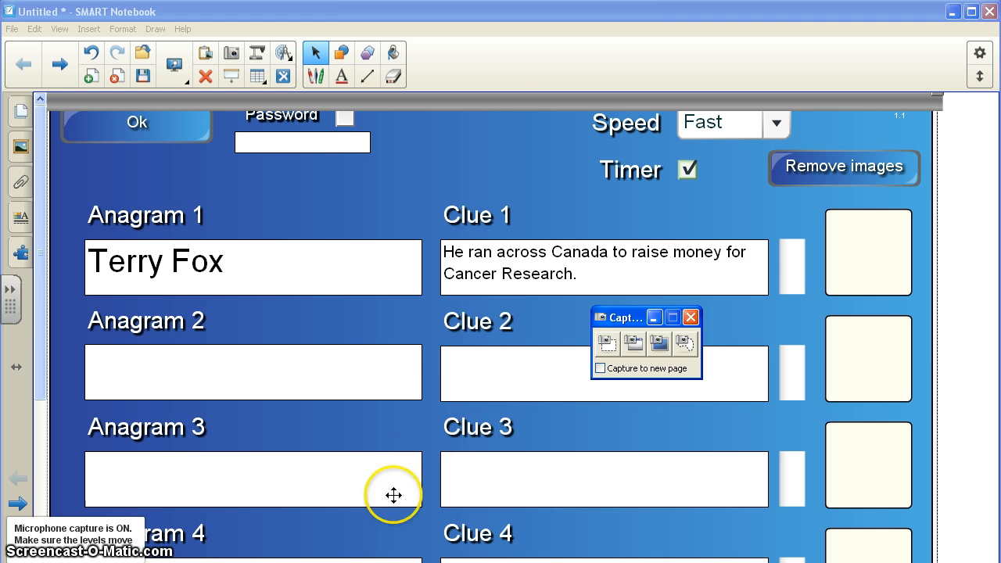
- Switch to Internet Explorer and search Google Images for "terry fox"
{"action": "key", "text": "alt+Tab"}
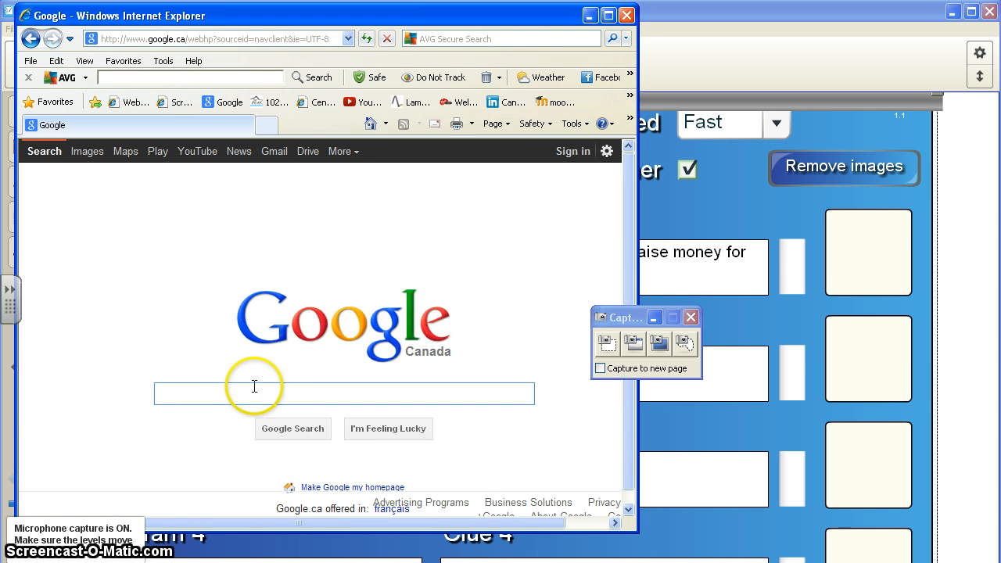
{"action": "left_click", "coordinate": [84, 154]}
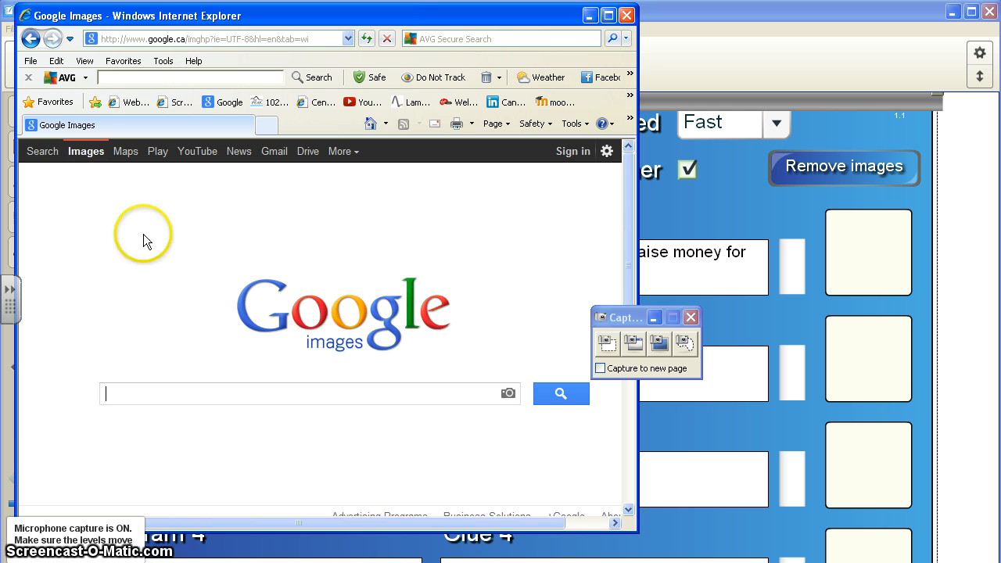
{"action": "left_click", "coordinate": [198, 395]}
{"action": "type", "text": "t"}
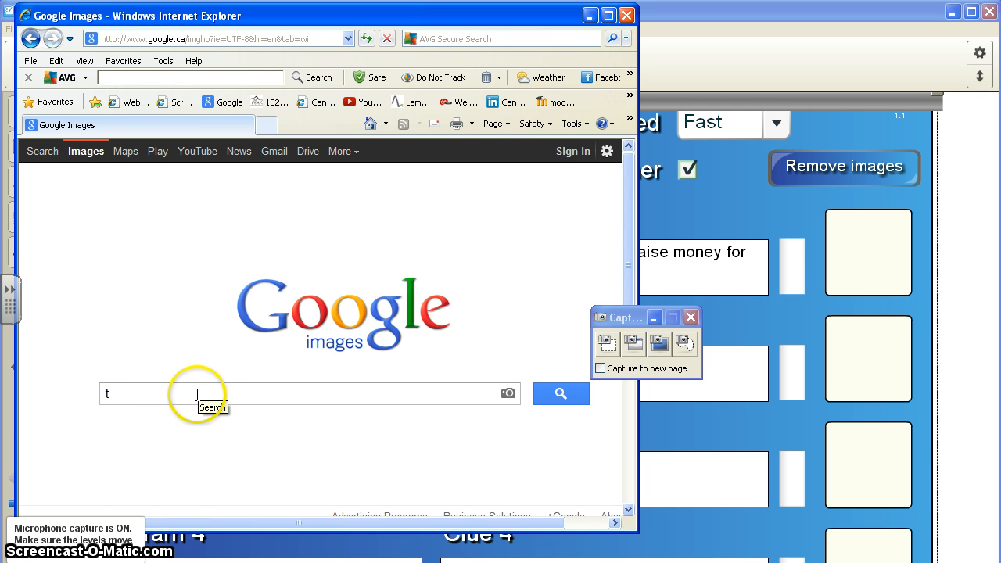
{"action": "type", "text": "erry fox"}
{"action": "key", "text": "Return"}
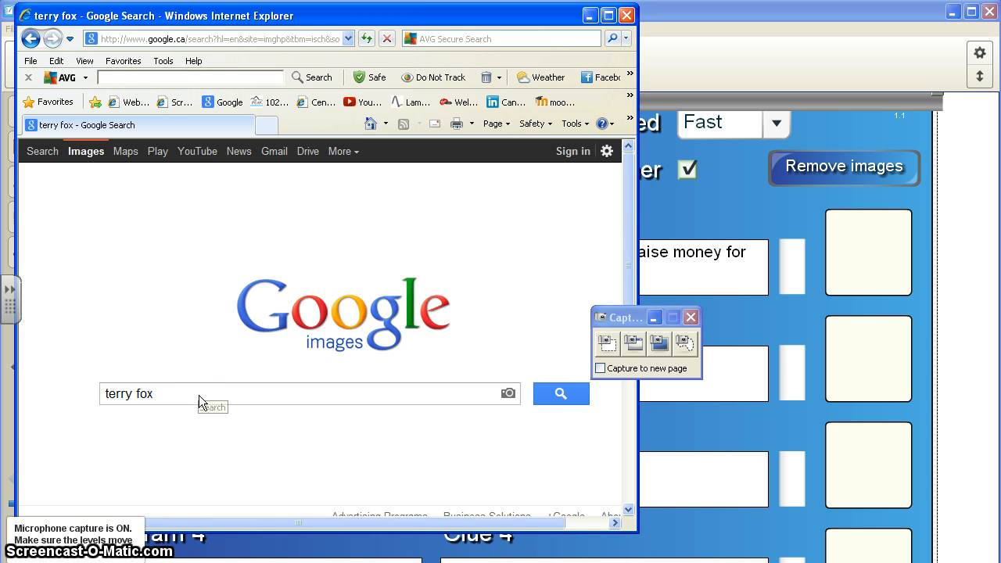
{"action": "left_click", "coordinate": [202, 391]}
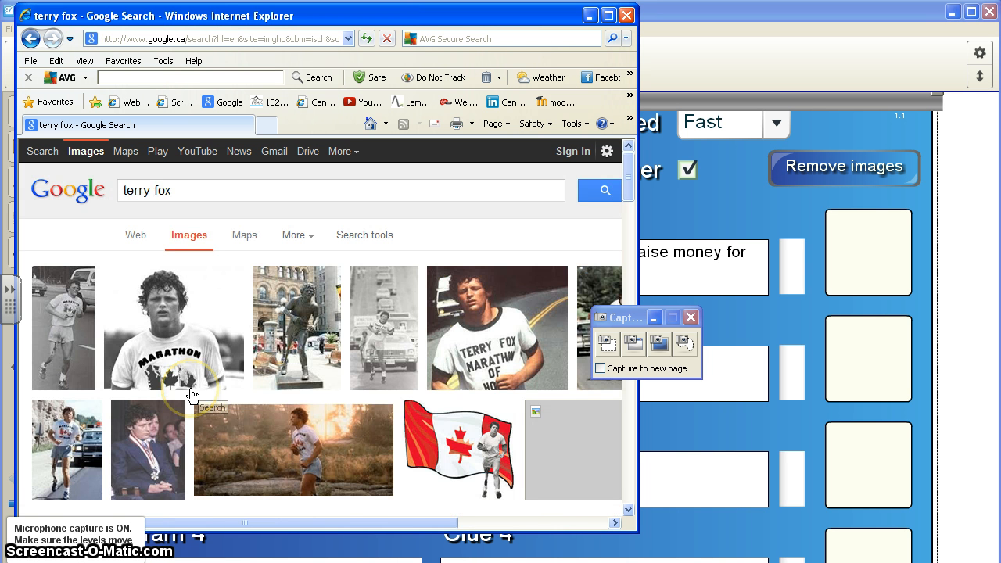
{"action": "scroll", "coordinate": [192, 394], "scroll_direction": "down", "scroll_amount": 1}
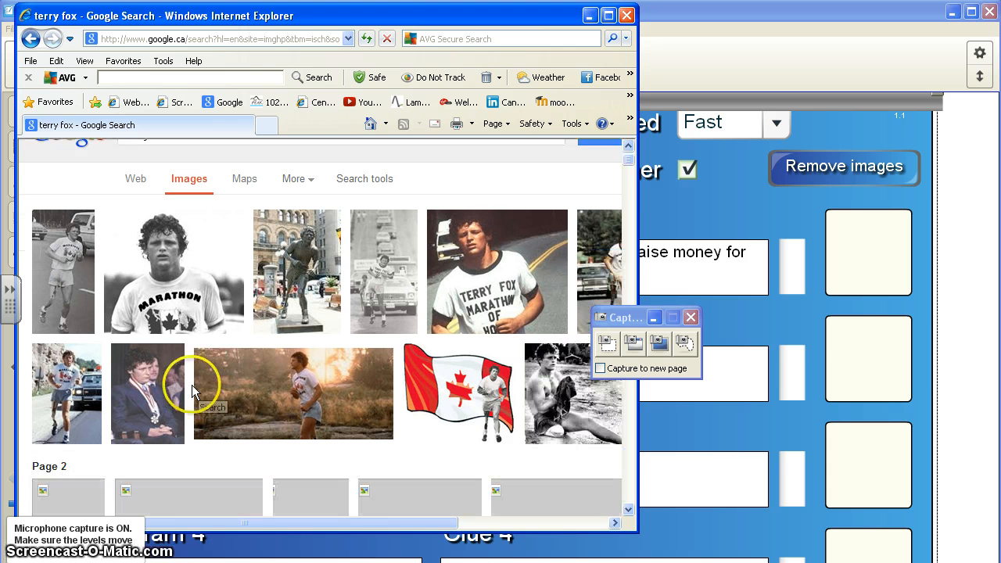
- Open the result showing Terry Fox running ahead of a police car and capture a rectangular area of the enlarged photo
{"action": "left_click", "coordinate": [74, 385]}
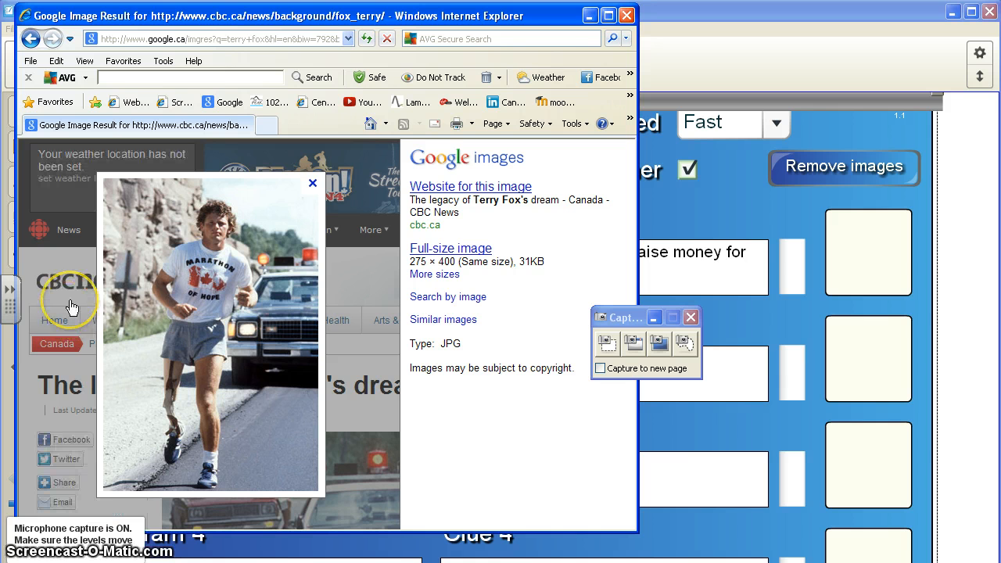
{"action": "left_click", "coordinate": [607, 342]}
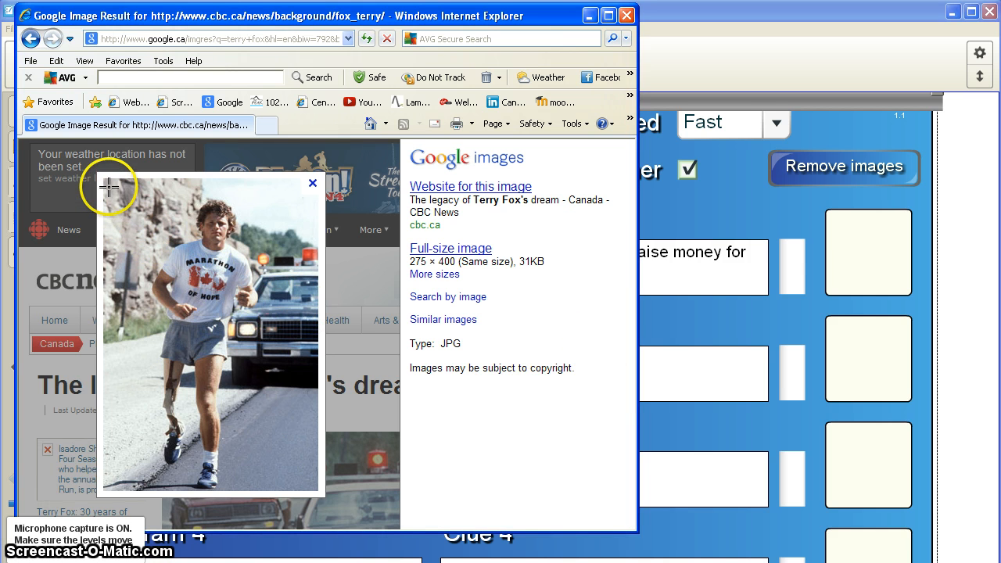
{"action": "mouse_move", "coordinate": [116, 188]}
{"action": "left_mouse_down"}
{"action": "mouse_move", "coordinate": [191, 260]}
{"action": "mouse_move", "coordinate": [261, 360]}
{"action": "mouse_move", "coordinate": [295, 487]}
{"action": "left_mouse_up"}
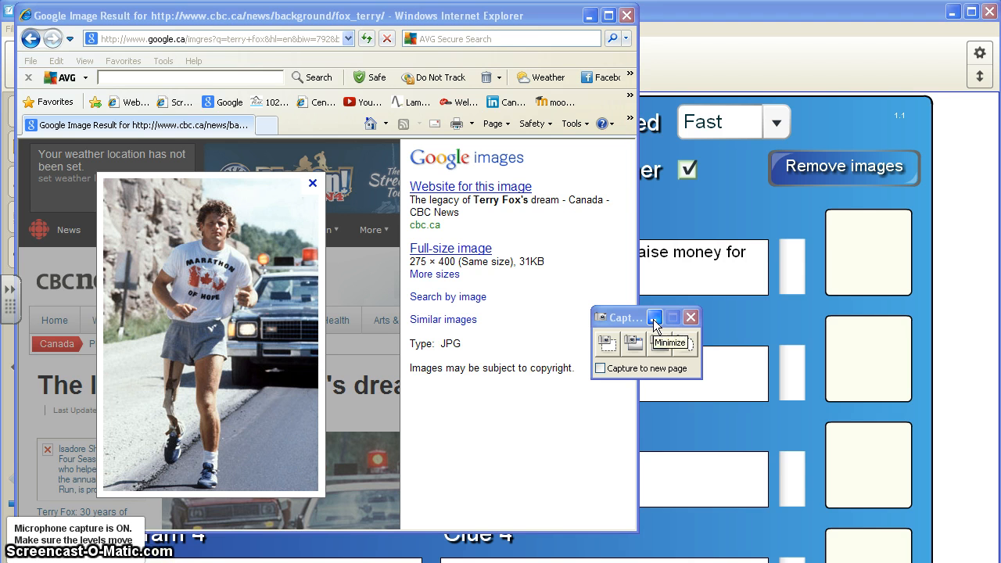
- Switch back to SMART Notebook and place the captured Terry Fox photo in the image box beside Clue 1
{"action": "left_click", "coordinate": [706, 211]}
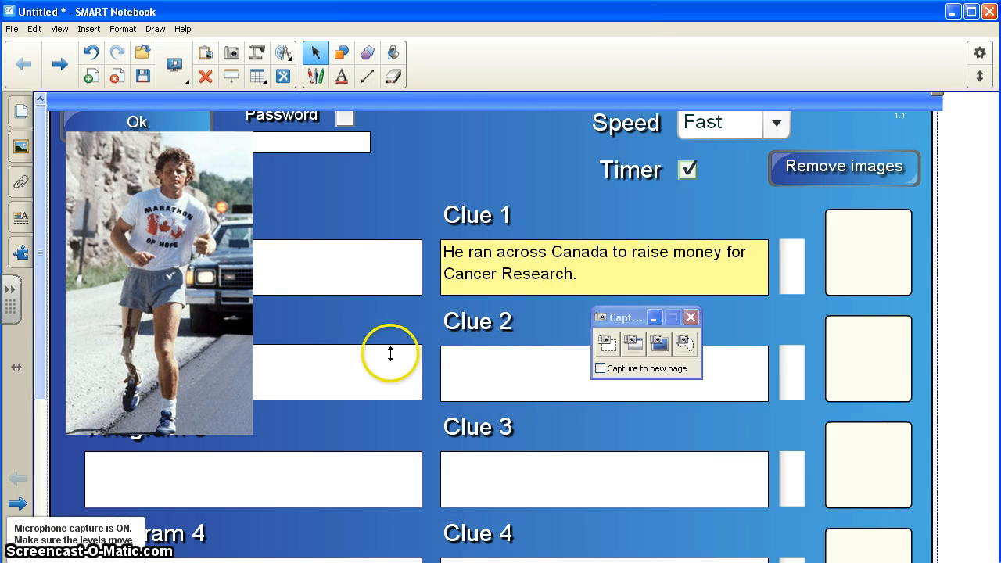
{"action": "left_click", "coordinate": [158, 273]}
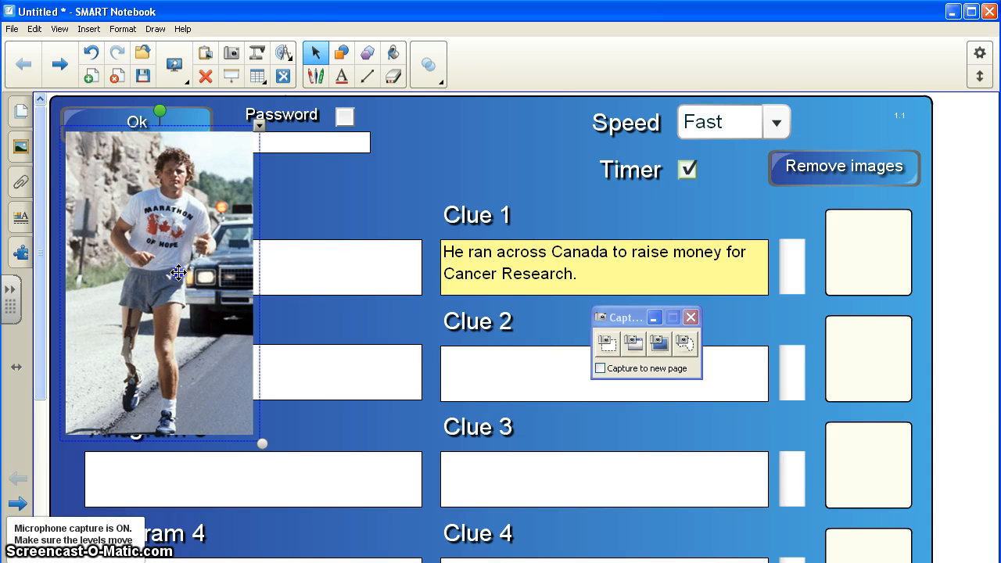
{"action": "left_click_drag", "start_coordinate": [157, 274], "coordinate": [864, 258]}
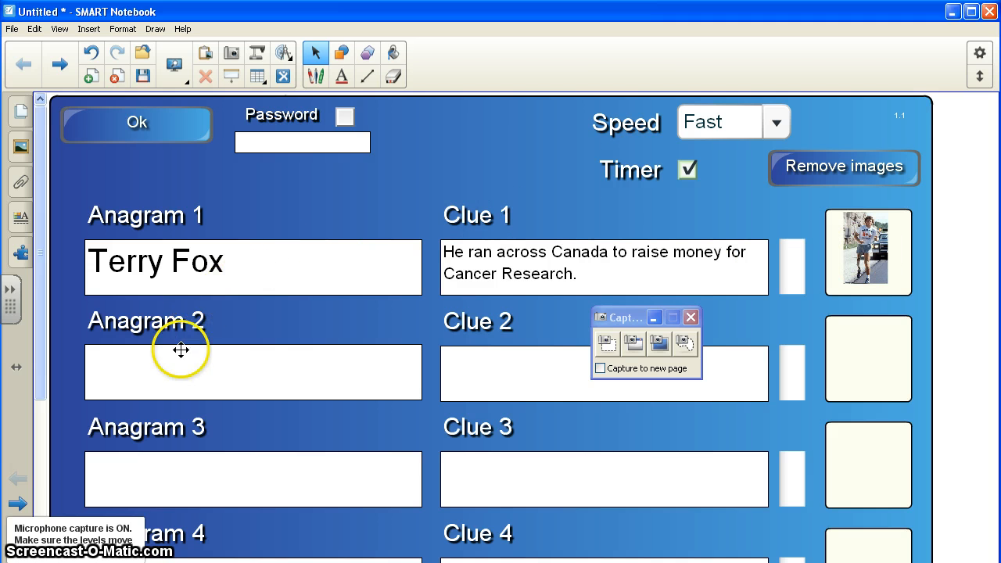
- Enter "Oscar Peterson" as Anagram 2
{"action": "left_click", "coordinate": [164, 371]}
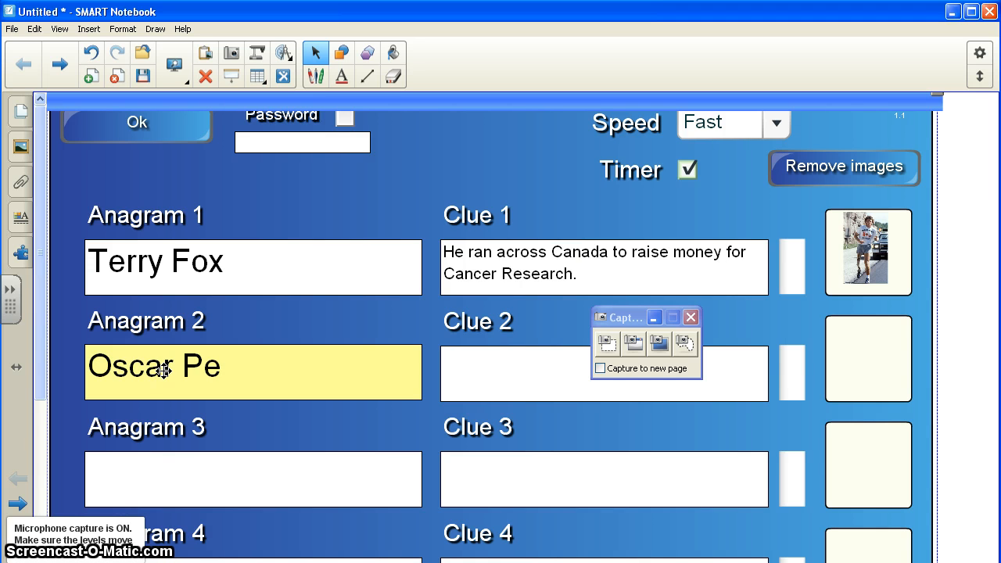
{"action": "type", "text": "Oscar Peterson"}
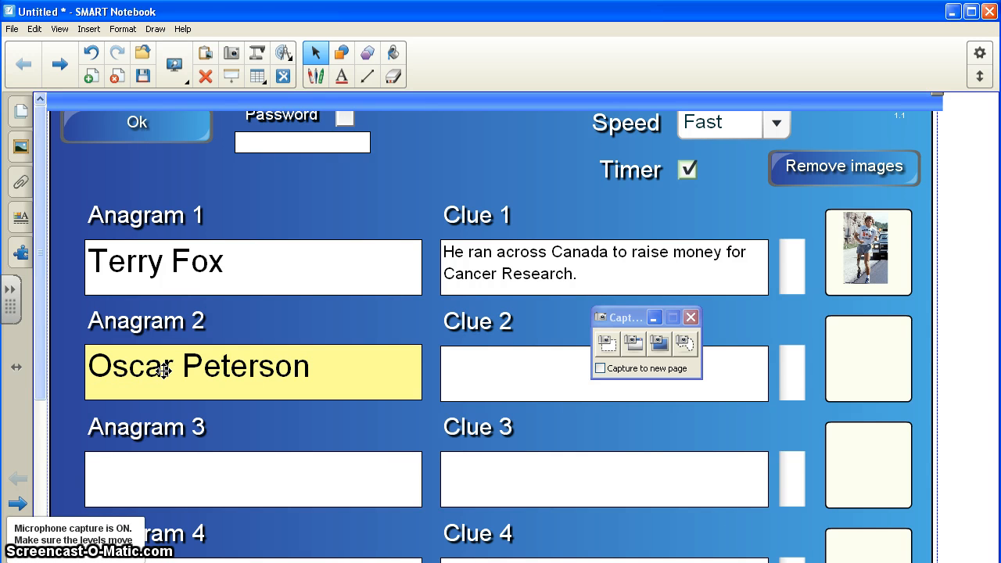
{"action": "key", "text": "Tab"}
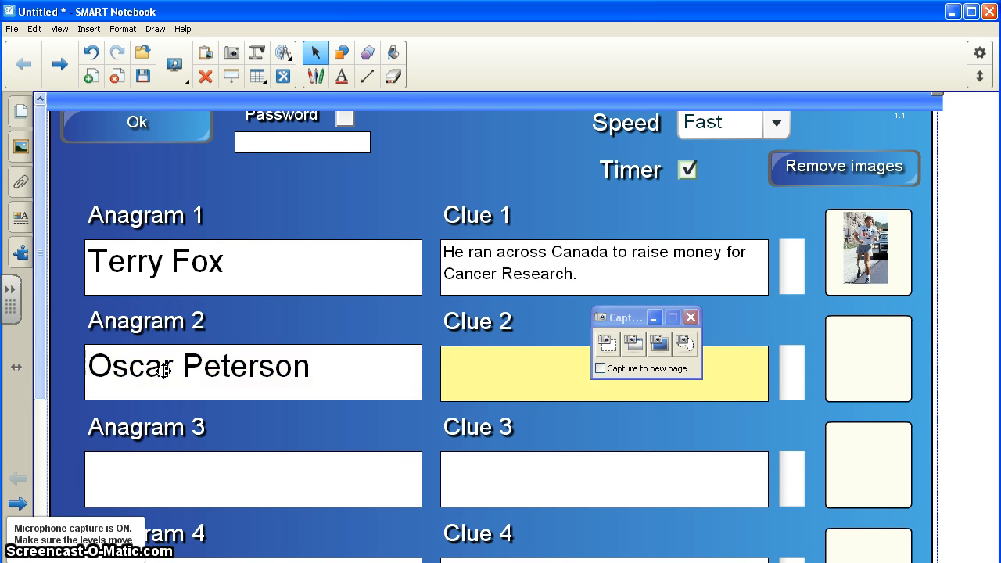
- Enter "Famous jazz musician." as Clue 2, moving the capture tools off the field
{"action": "left_click", "coordinate": [368, 375]}
{"action": "left_click", "coordinate": [459, 375]}
{"action": "type", "text": "Famous jazz musici"}
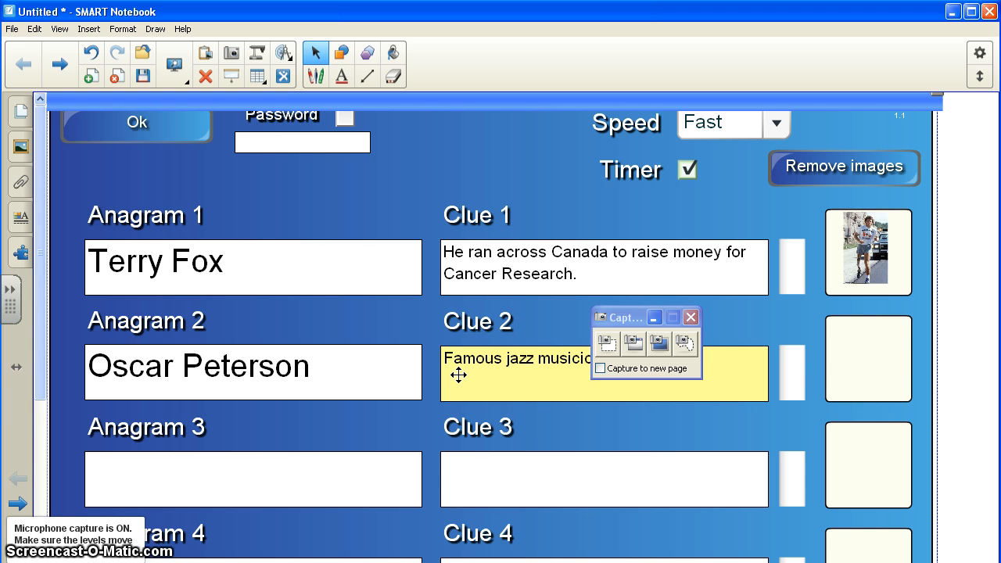
{"action": "left_click_drag", "start_coordinate": [625, 316], "coordinate": [571, 252]}
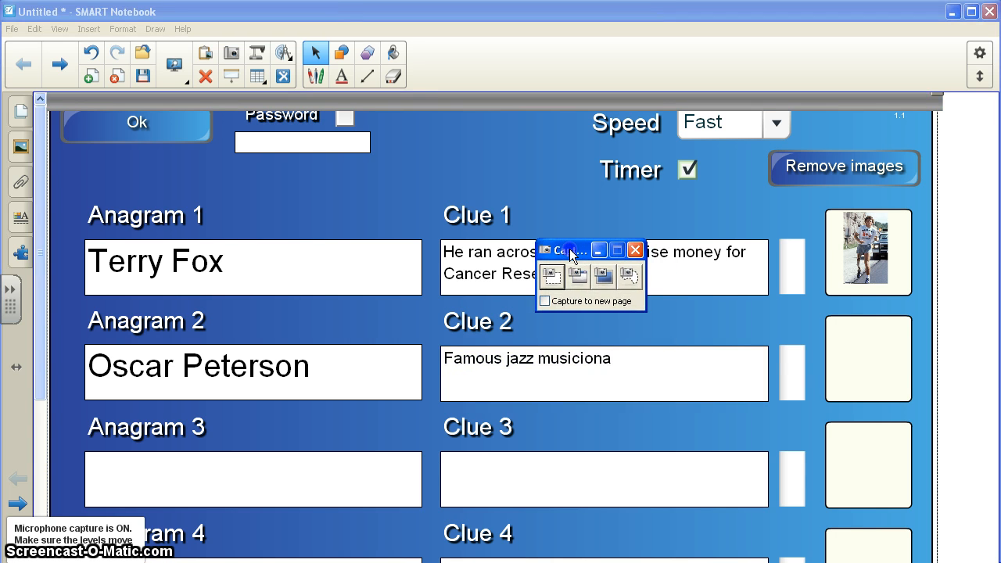
{"action": "left_click", "coordinate": [617, 365]}
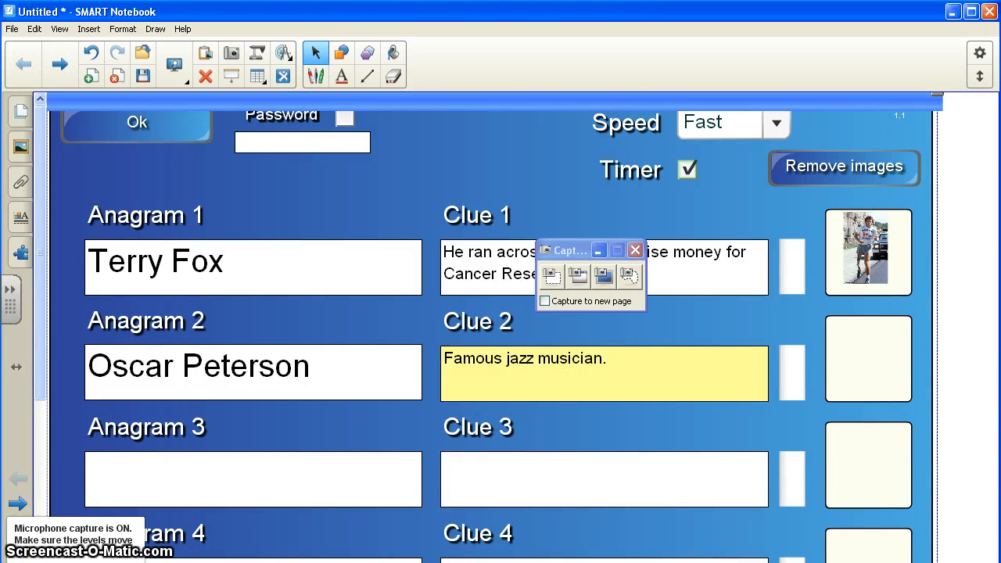
- Switch to Internet Explorer, return to the image results and search Google Images for "oscar peterson"
{"action": "key", "text": "alt+Tab"}
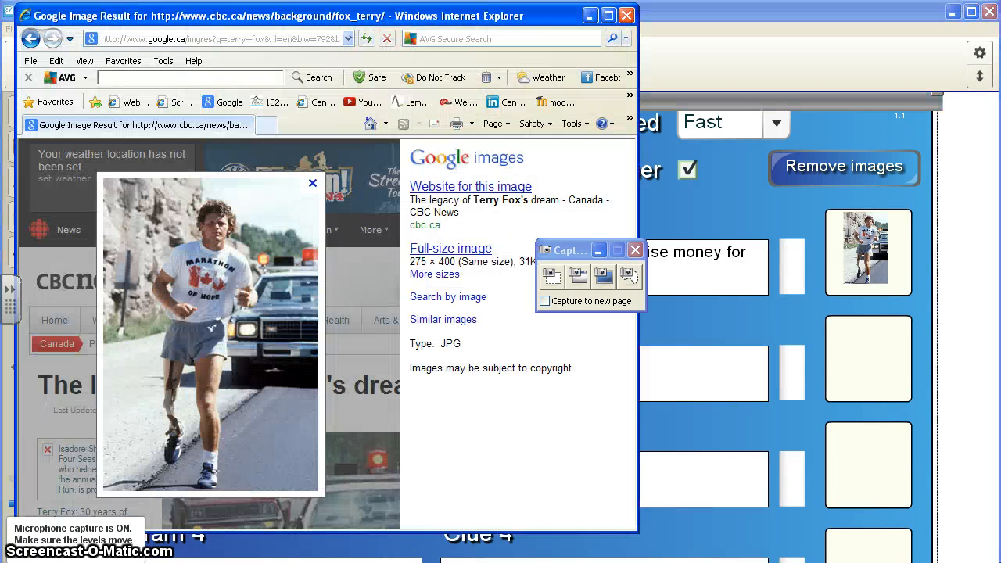
{"action": "left_click", "coordinate": [36, 41]}
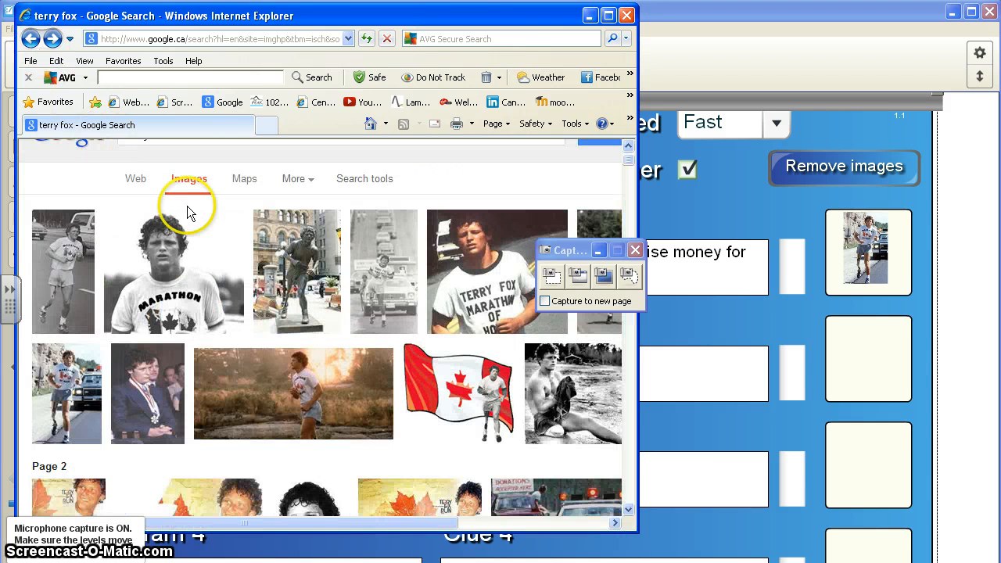
{"action": "scroll", "coordinate": [187, 204], "scroll_direction": "up", "scroll_amount": 1}
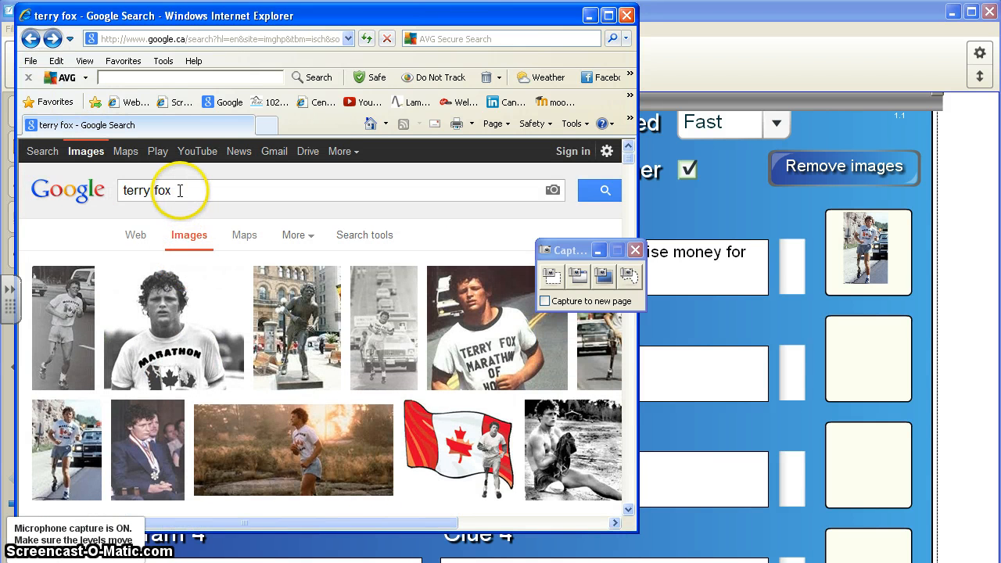
{"action": "left_click_drag", "start_coordinate": [178, 190], "coordinate": [125, 191]}
{"action": "type", "text": "o"}
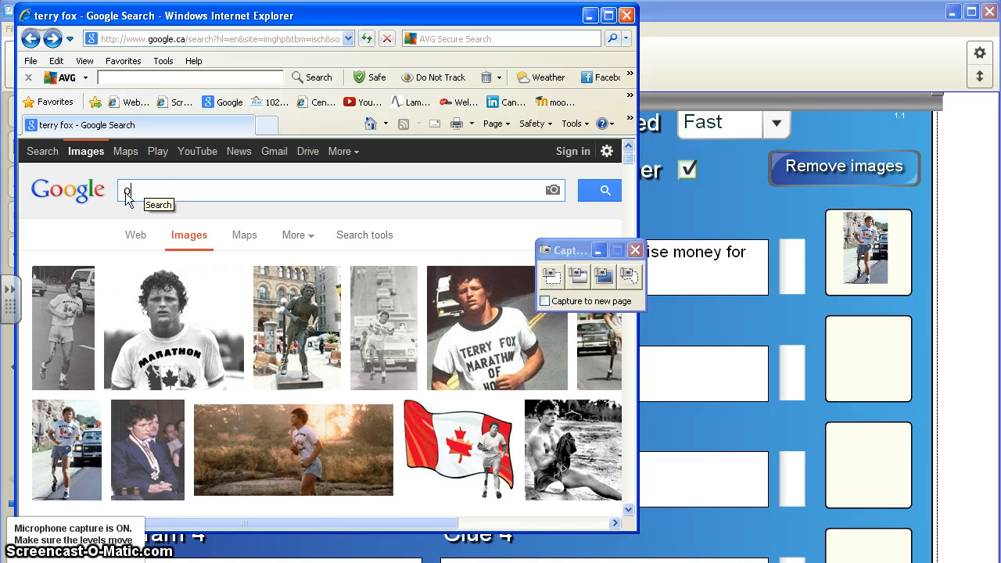
{"action": "type", "text": "scar peterson"}
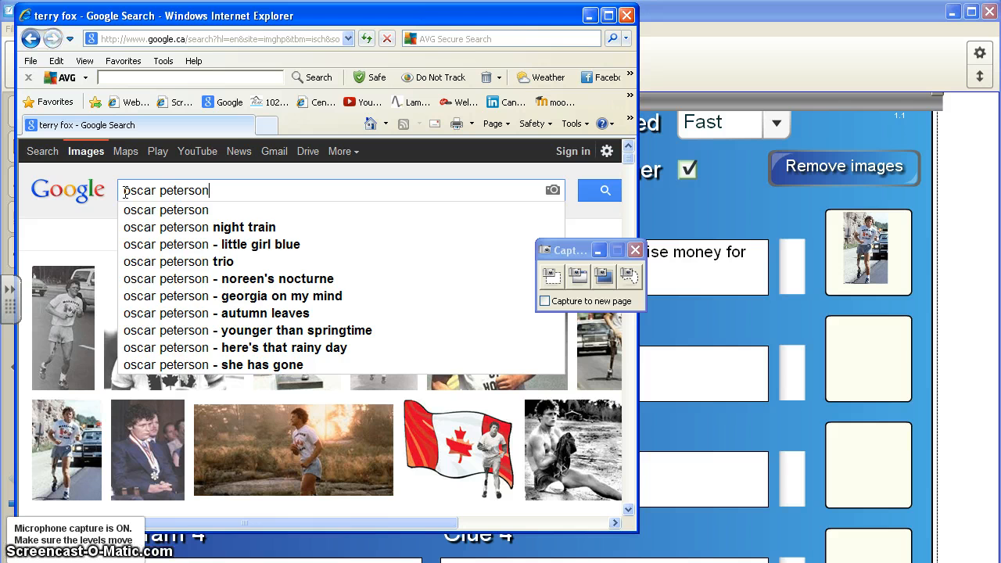
{"action": "key", "text": "Return"}
{"action": "left_click", "coordinate": [133, 178]}
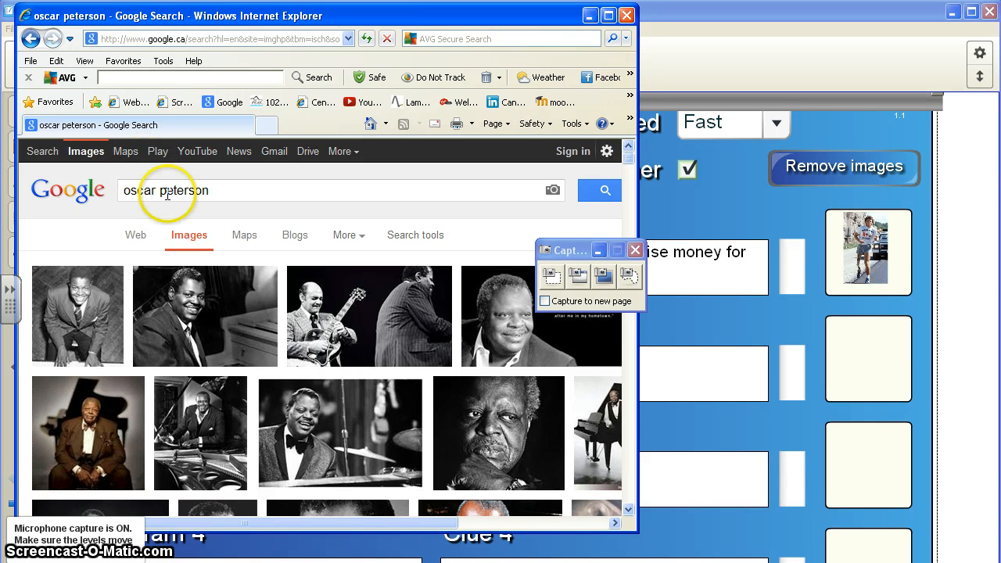
- Open the colour photo of Oscar Peterson beside piano keys and capture a rectangular area of it
{"action": "scroll", "coordinate": [269, 342], "scroll_direction": "down", "scroll_amount": 3}
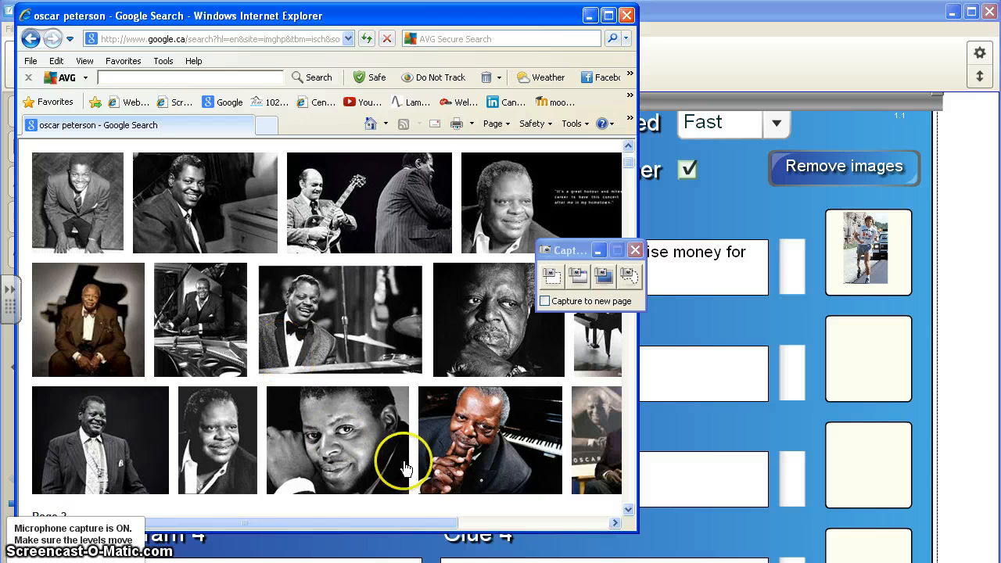
{"action": "left_click", "coordinate": [477, 456]}
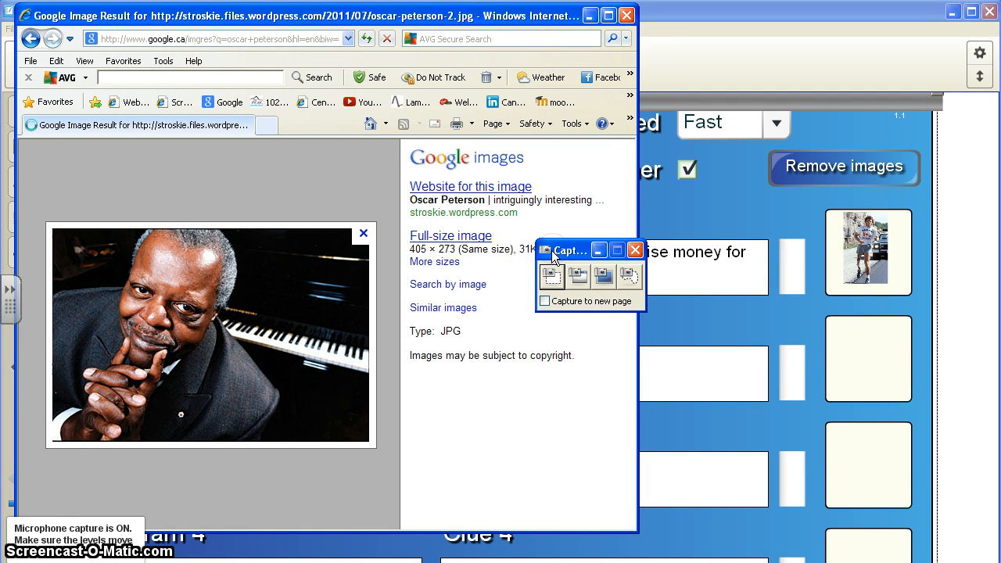
{"action": "left_click", "coordinate": [552, 278]}
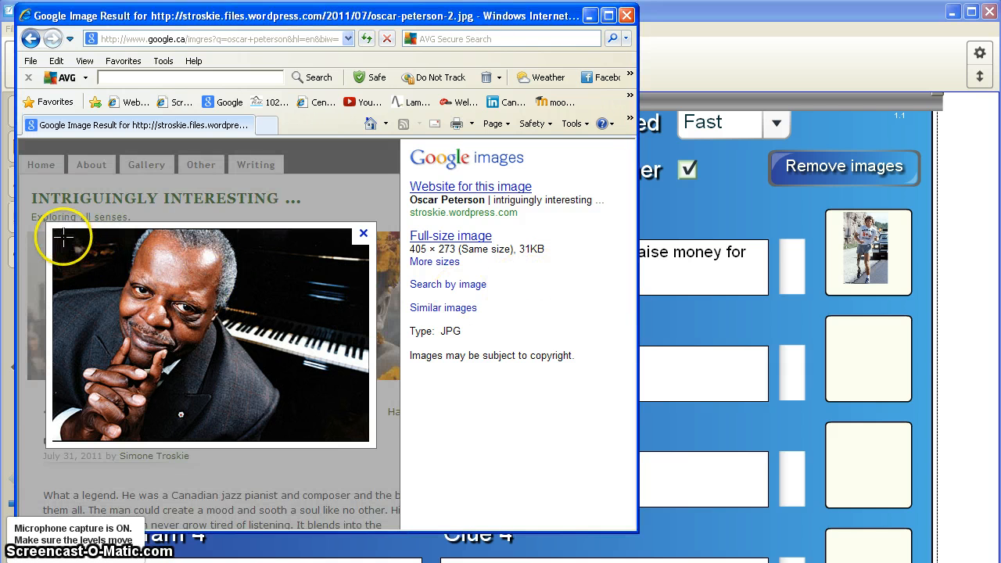
{"action": "left_click_drag", "start_coordinate": [54, 229], "coordinate": [349, 439]}
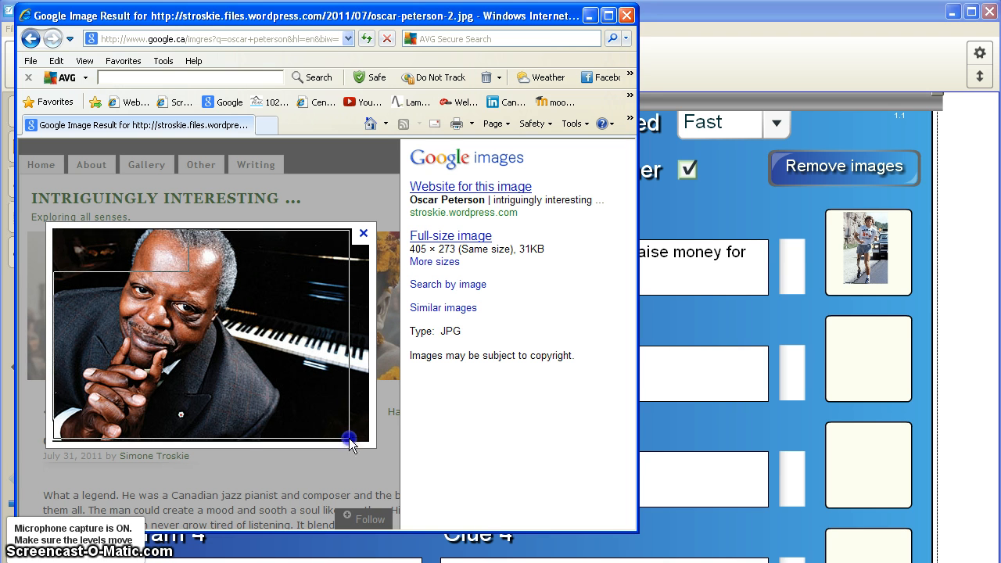
{"action": "left_click_drag", "start_coordinate": [349, 442], "coordinate": [351, 444]}
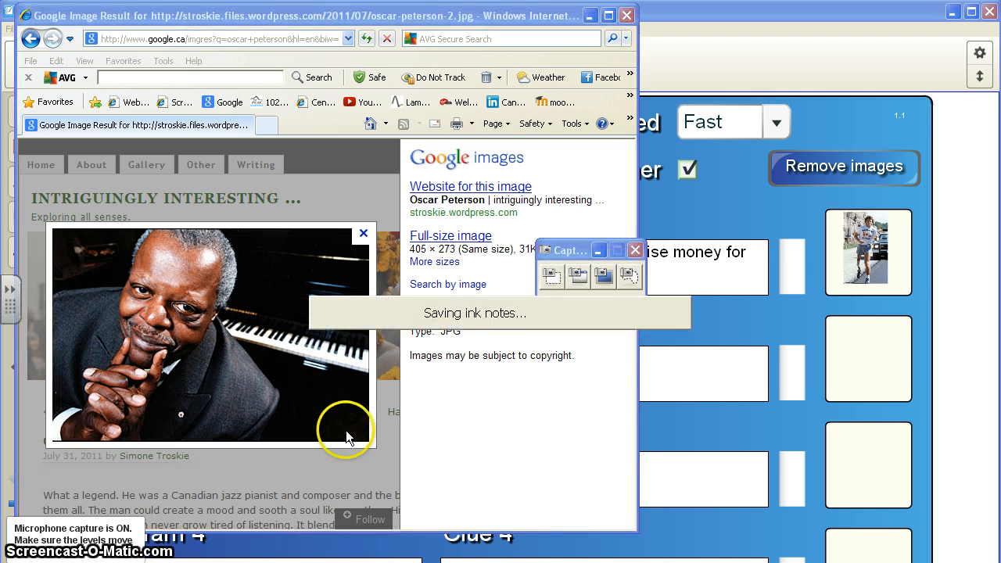
- Return to SMART Notebook, place the captured Oscar Peterson photo in the image box beside Clue 2, and close the capture tools
{"action": "left_click", "coordinate": [716, 214]}
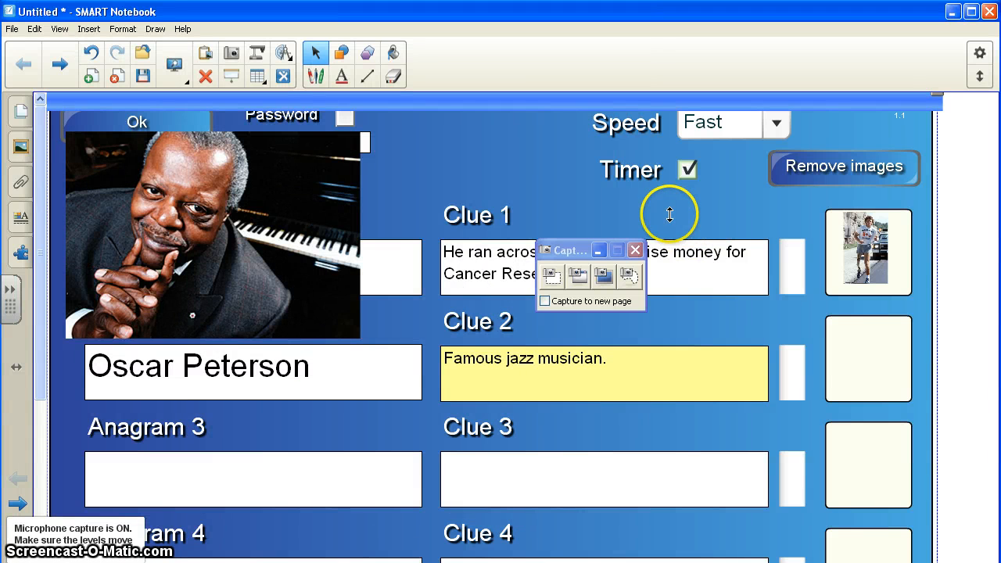
{"action": "left_click_drag", "start_coordinate": [178, 239], "coordinate": [858, 366]}
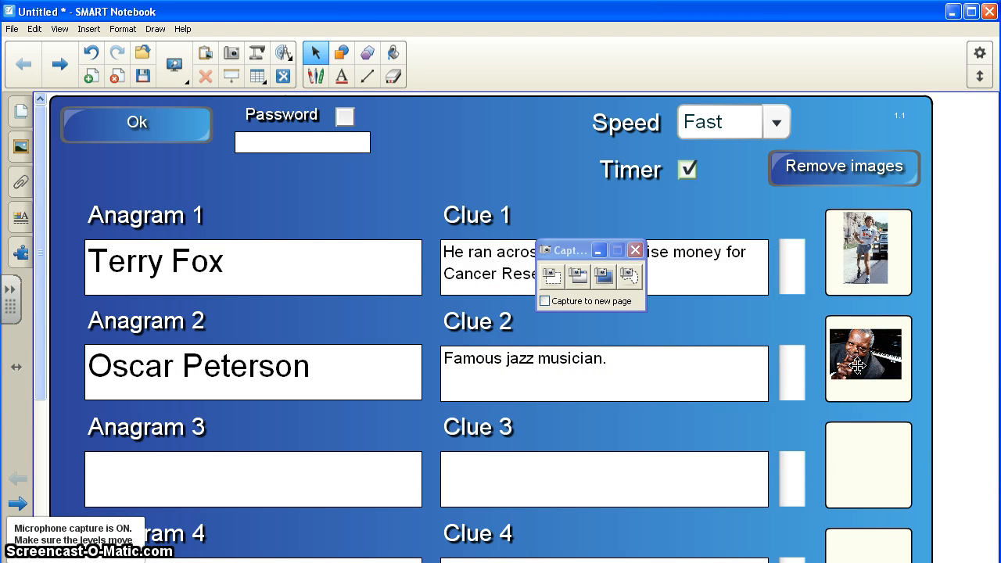
{"action": "left_click", "coordinate": [559, 255]}
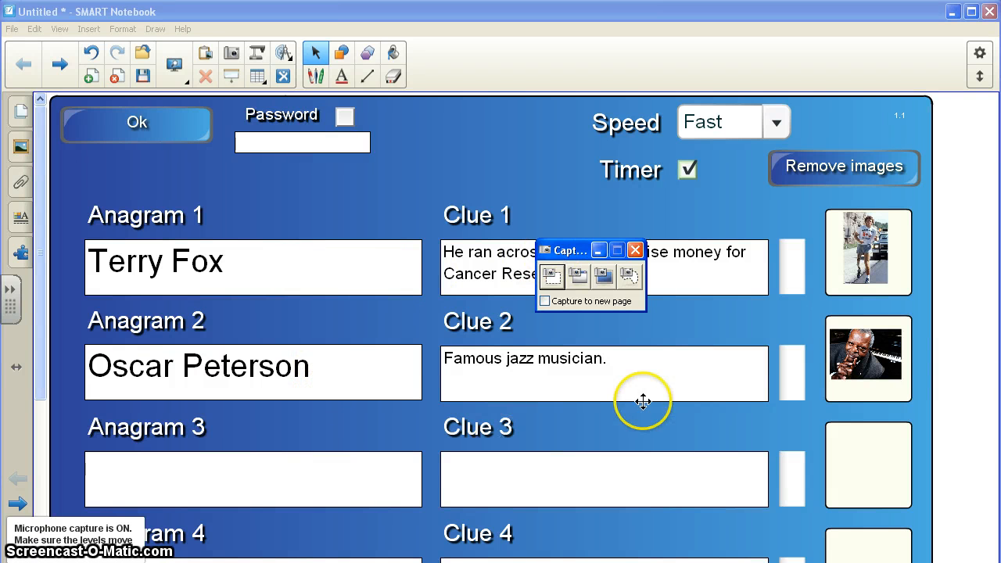
{"action": "left_click", "coordinate": [635, 251]}
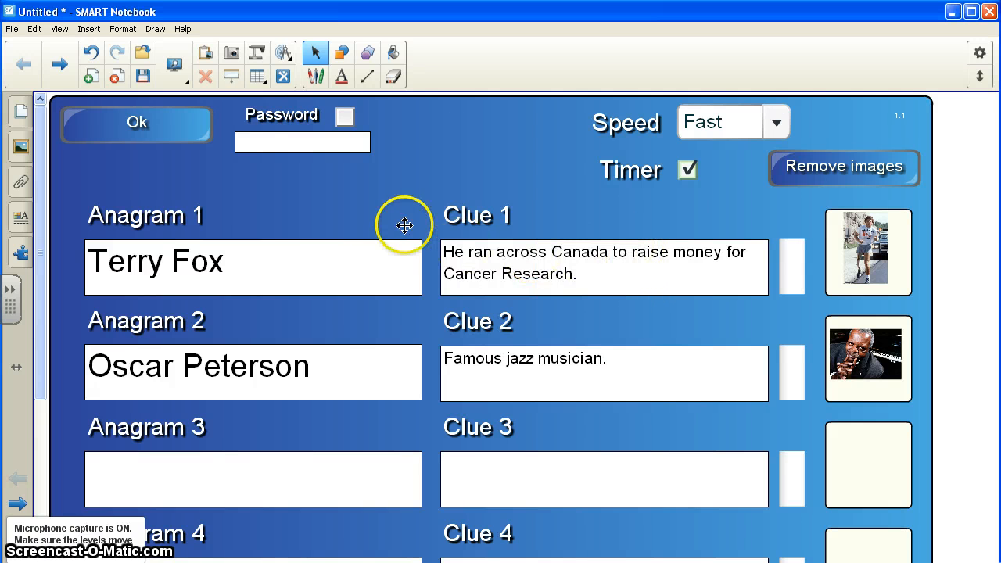
- Accept the anagram entries to leave editing and look over the activity's play screen
{"action": "left_click", "coordinate": [146, 131]}
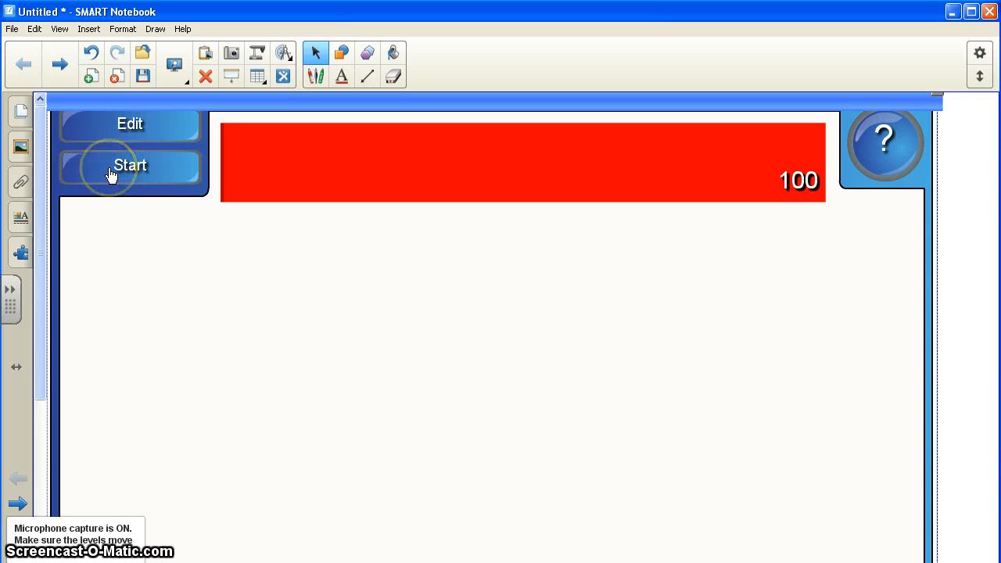
{"action": "scroll", "coordinate": [342, 282], "scroll_direction": "down", "scroll_amount": 5}
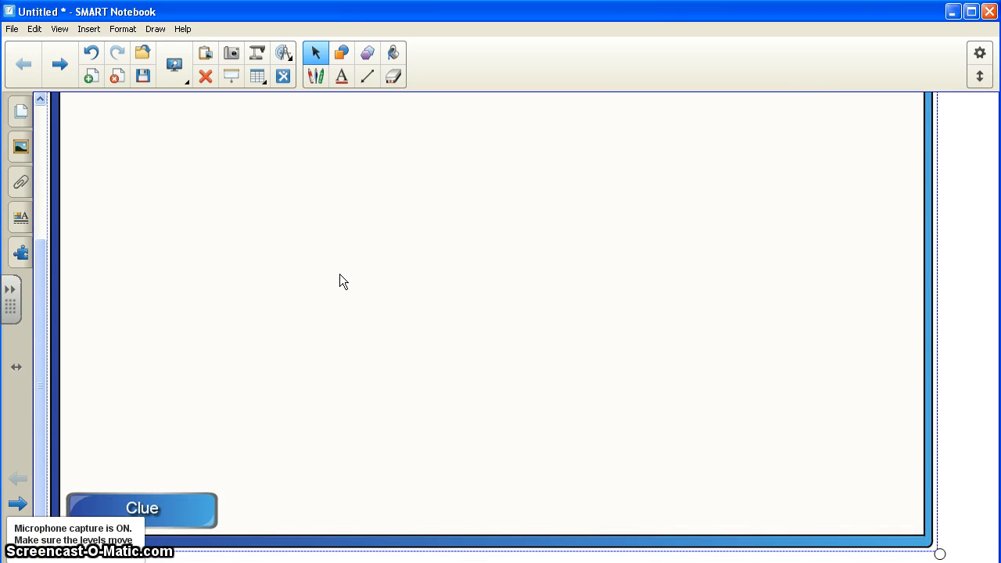
{"action": "scroll", "coordinate": [339, 282], "scroll_direction": "down", "scroll_amount": 2}
{"action": "scroll", "coordinate": [339, 274], "scroll_direction": "up", "scroll_amount": 5}
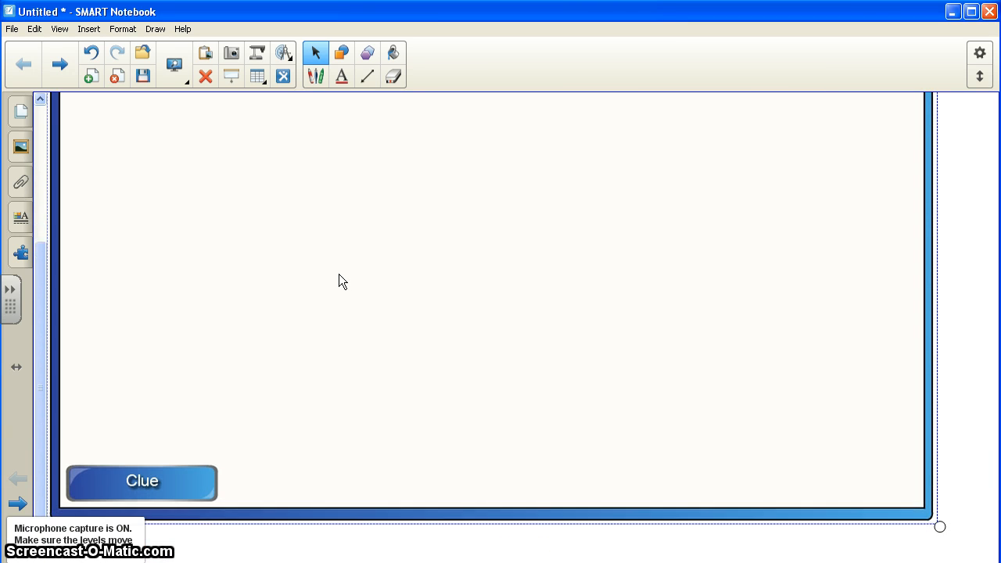
{"action": "scroll", "coordinate": [338, 281], "scroll_direction": "up", "scroll_amount": 1}
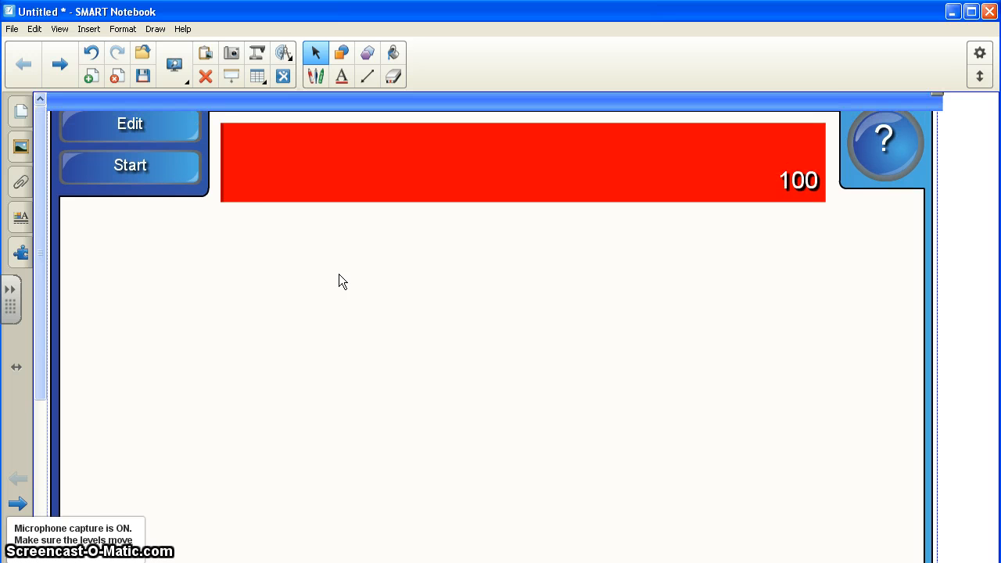
- Start the anagram activity and reveal the clue for the first scrambled word
{"action": "scroll", "coordinate": [339, 281], "scroll_direction": "down", "scroll_amount": 2}
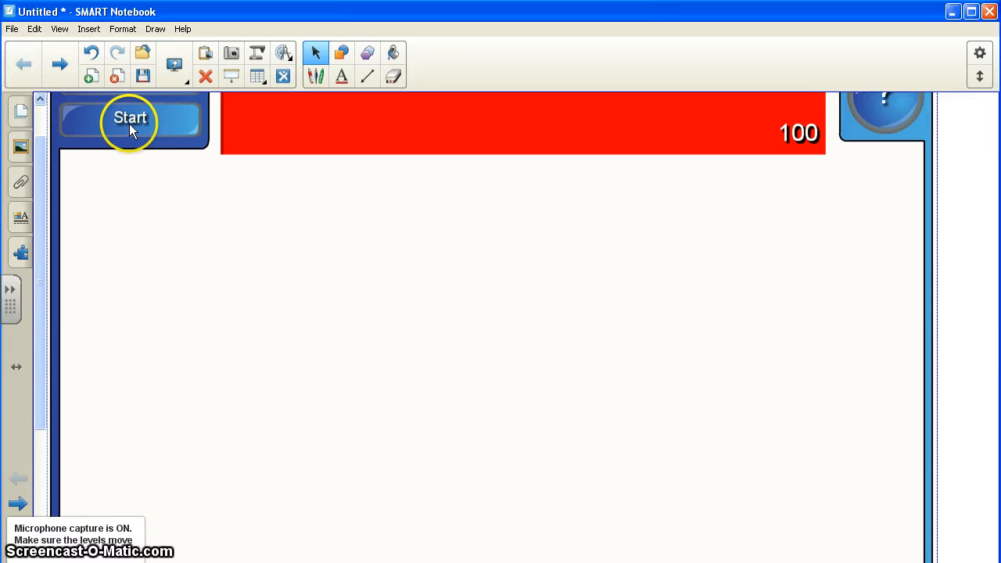
{"action": "left_click", "coordinate": [129, 124]}
{"action": "scroll", "coordinate": [313, 237], "scroll_direction": "down", "scroll_amount": 3}
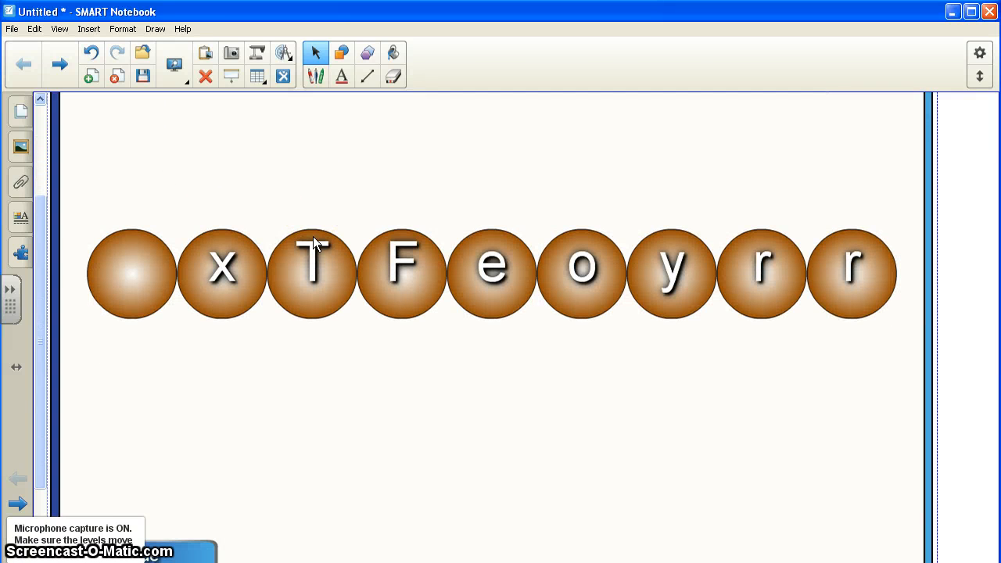
{"action": "scroll", "coordinate": [313, 236], "scroll_direction": "down", "scroll_amount": 3}
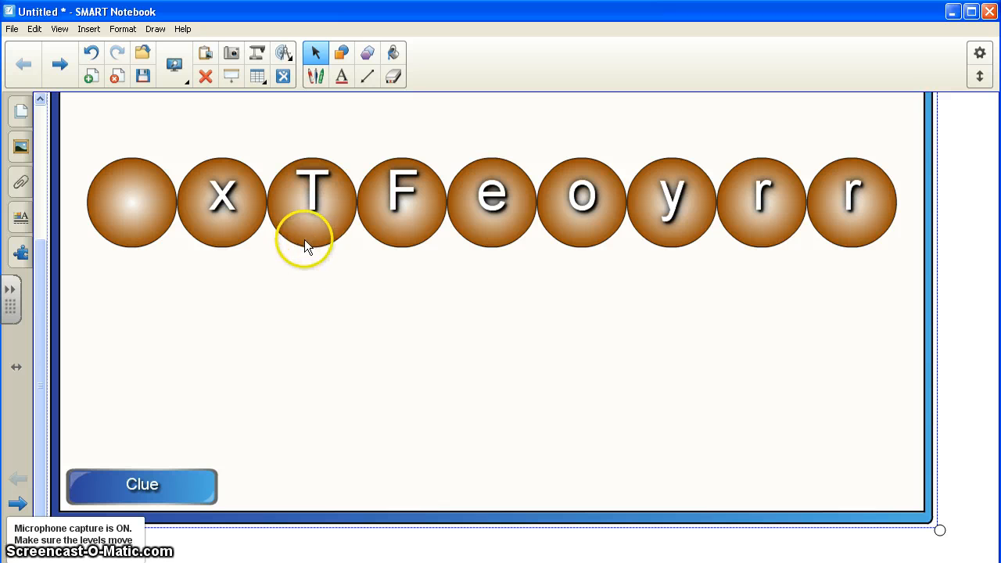
{"action": "left_click", "coordinate": [136, 484]}
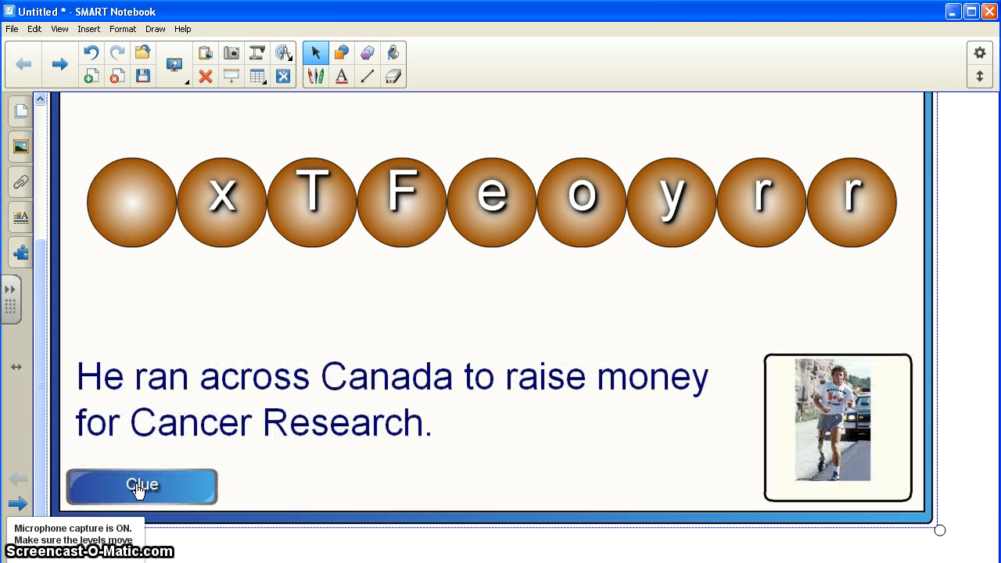
- Rearrange the scrambled letter balls of the first anagram to spell "Terry Fox"
{"action": "left_click_drag", "start_coordinate": [313, 197], "coordinate": [133, 116]}
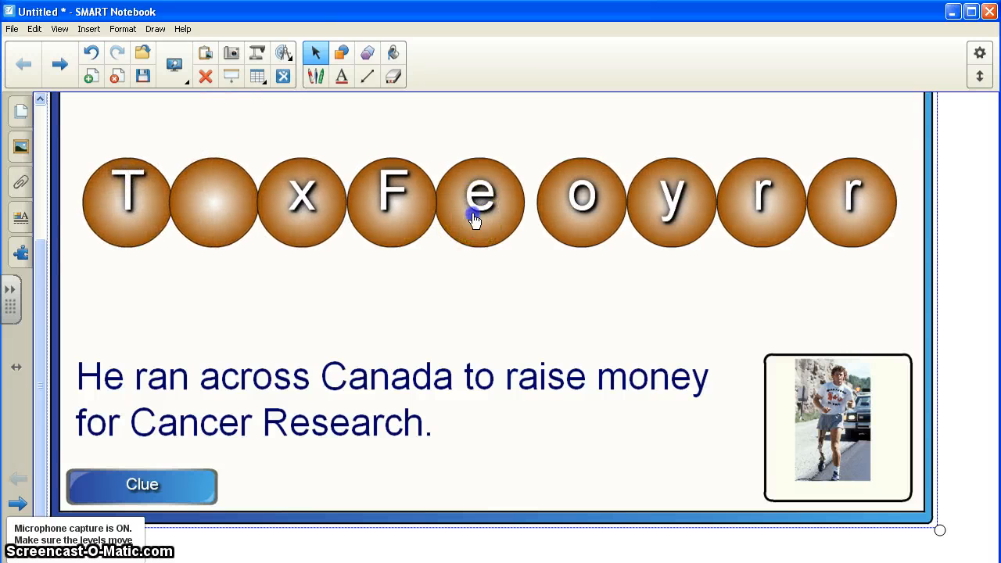
{"action": "left_click_drag", "start_coordinate": [475, 221], "coordinate": [190, 162]}
{"action": "left_click_drag", "start_coordinate": [730, 201], "coordinate": [278, 192]}
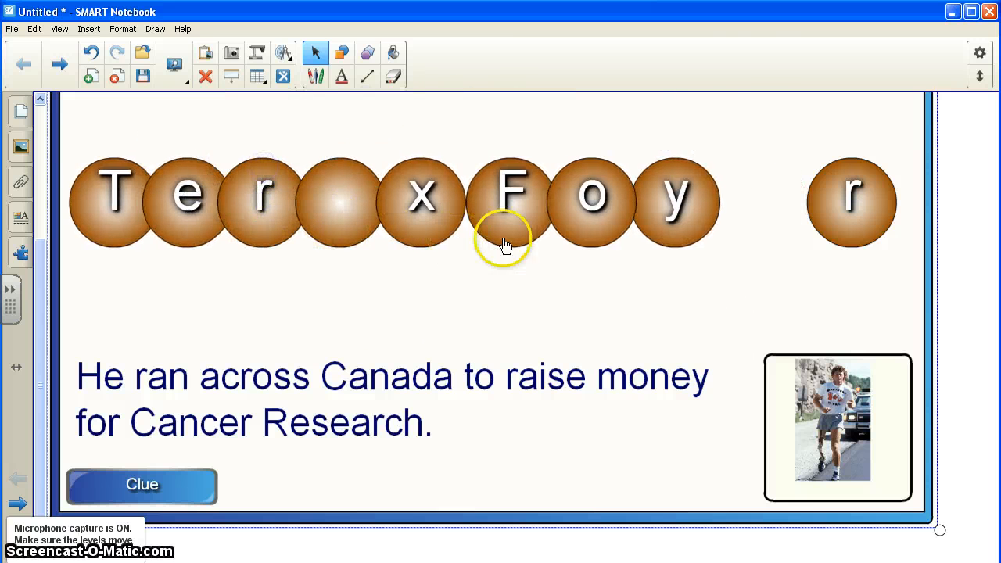
{"action": "left_click_drag", "start_coordinate": [834, 215], "coordinate": [338, 170]}
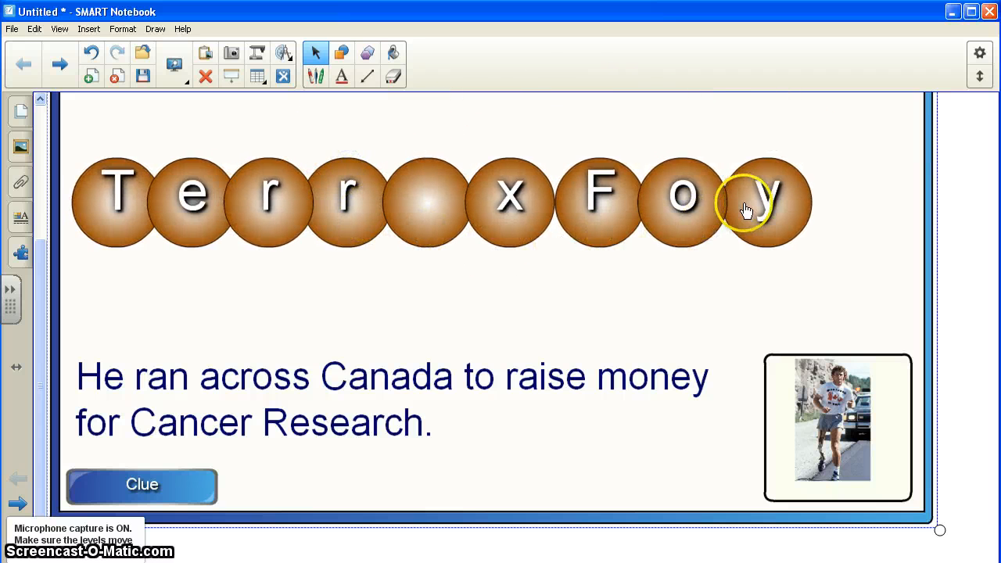
{"action": "left_click_drag", "start_coordinate": [747, 210], "coordinate": [410, 184]}
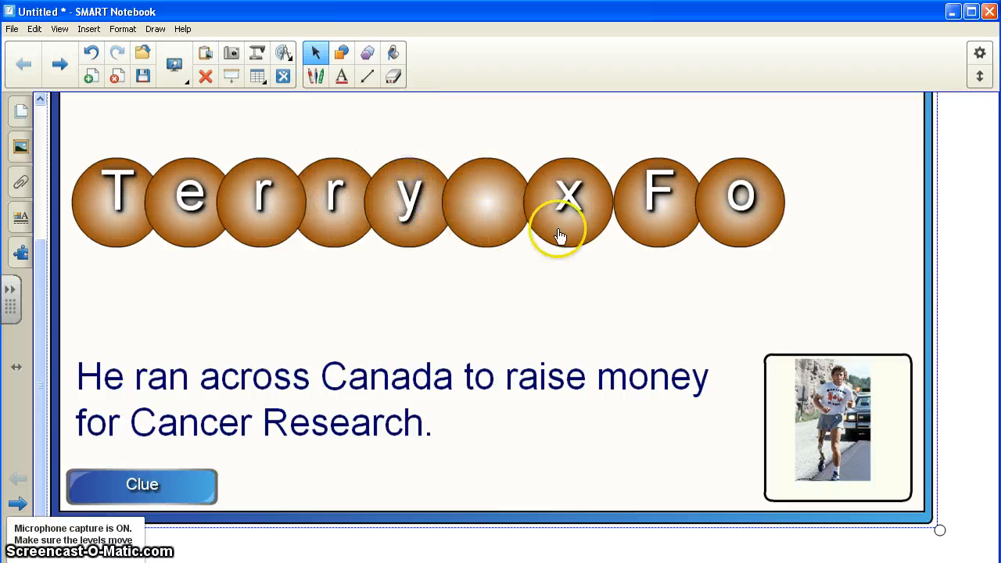
{"action": "left_click_drag", "start_coordinate": [560, 236], "coordinate": [826, 201]}
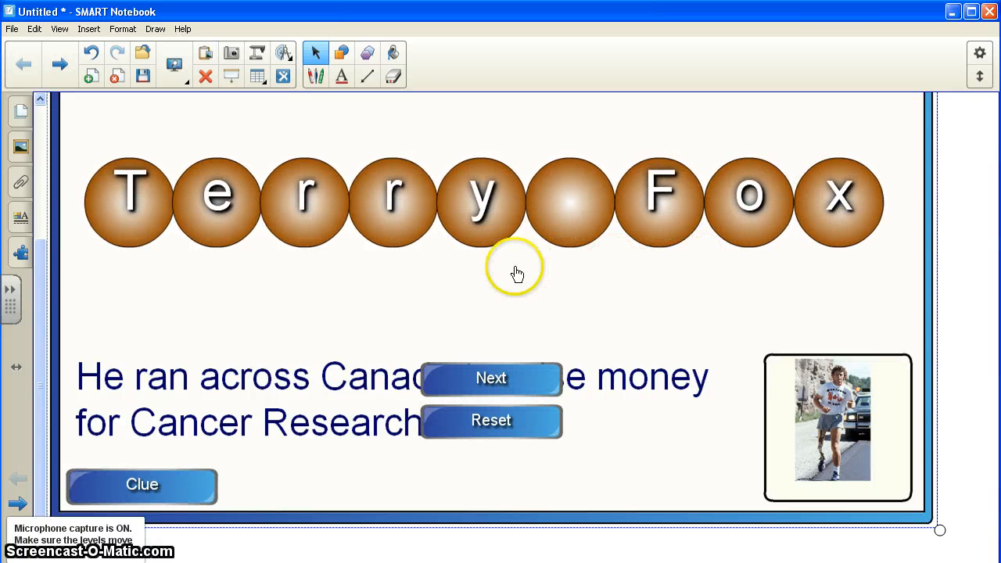
- Advance to the second anagram and reveal its clue and picture
{"action": "left_click", "coordinate": [453, 389]}
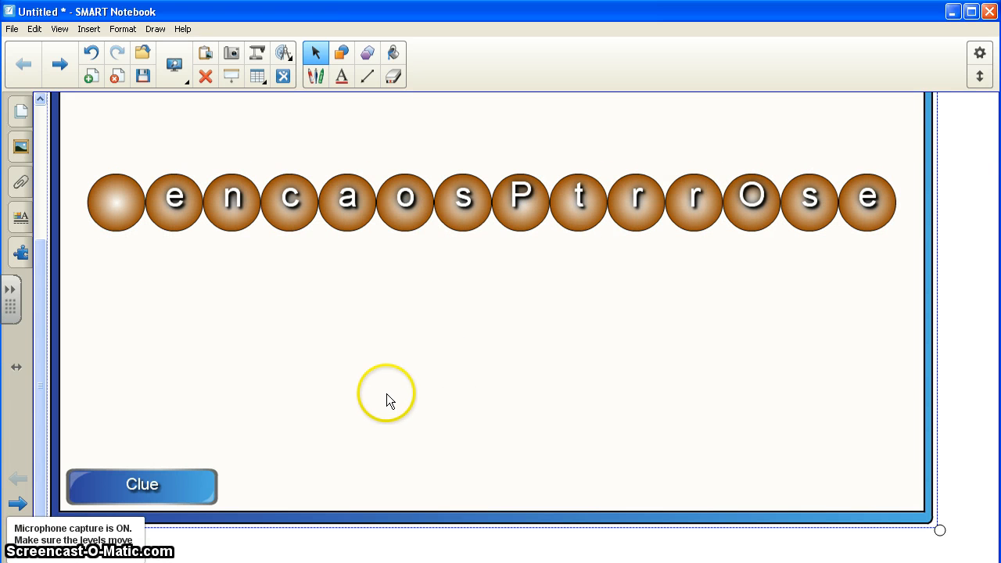
{"action": "left_click", "coordinate": [168, 479]}
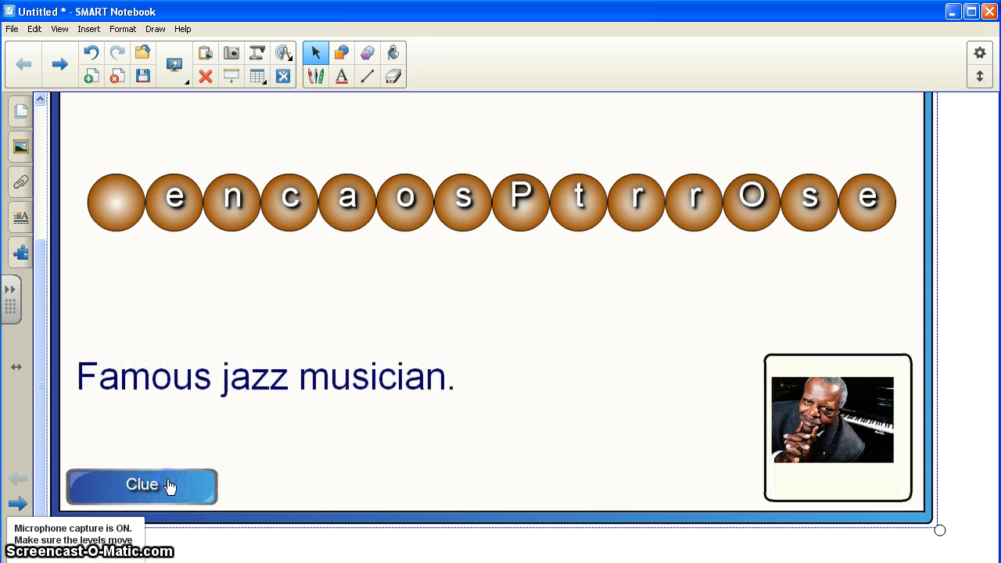
{"action": "scroll", "coordinate": [503, 474], "scroll_direction": "up", "scroll_amount": 1}
{"action": "scroll", "coordinate": [502, 474], "scroll_direction": "up", "scroll_amount": 3}
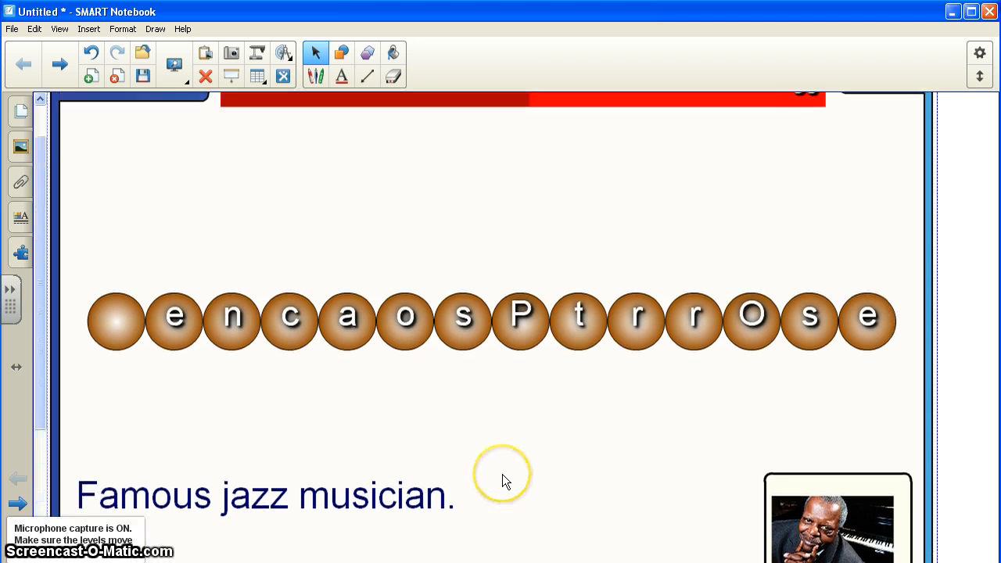